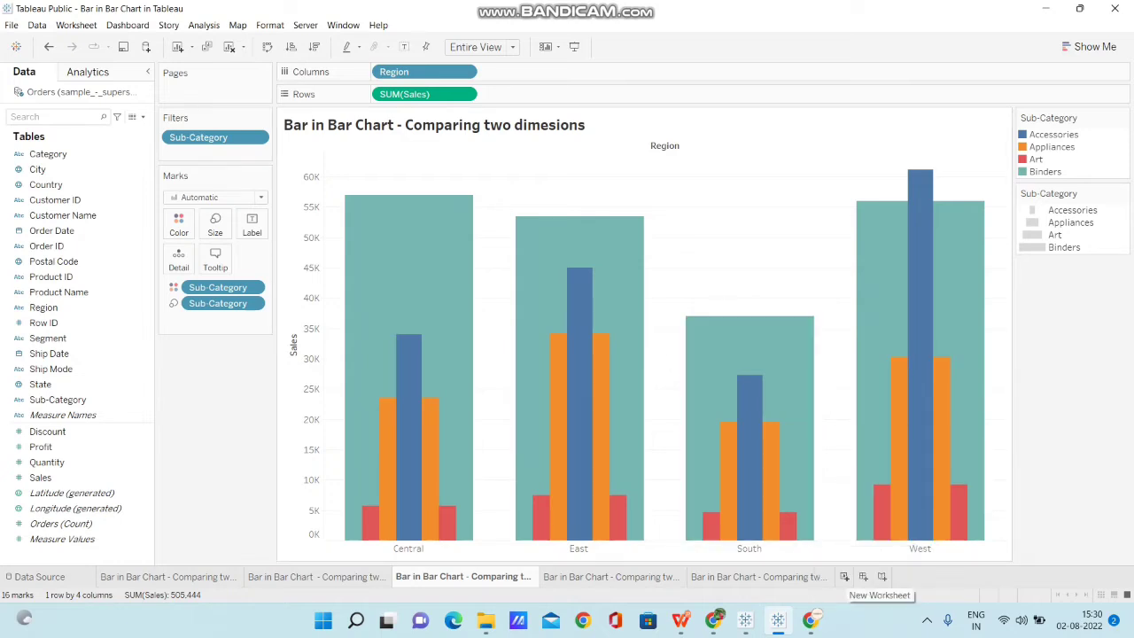
# - Create a new worksheet and build a bar chart with Region on Columns and Sales on Rows
pyautogui.click(845, 577)
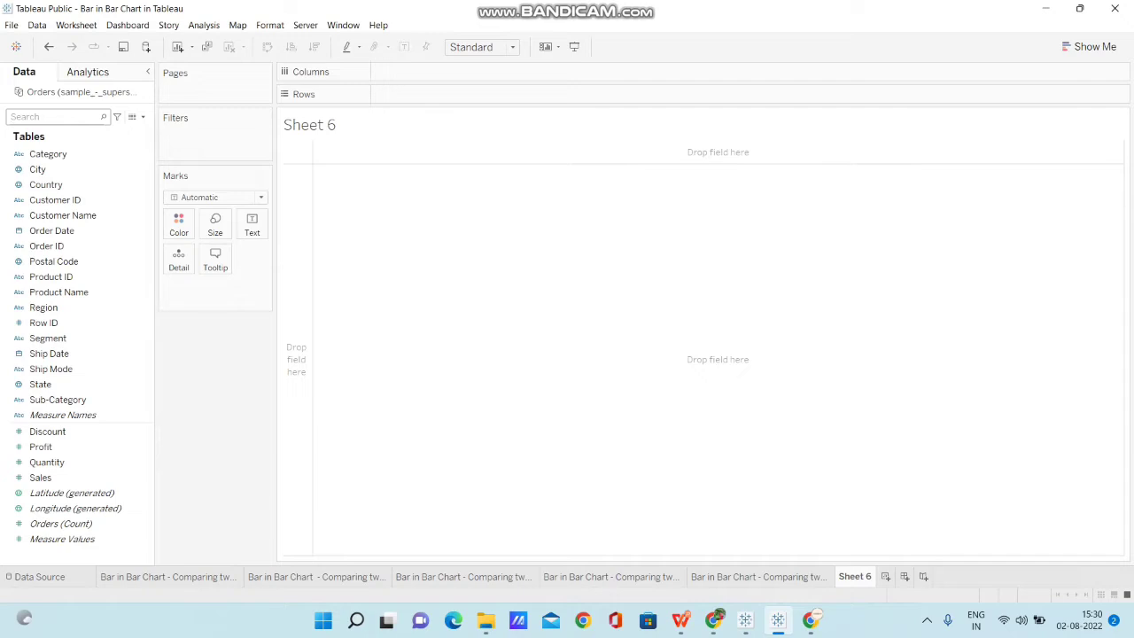
pyautogui.write('reg')
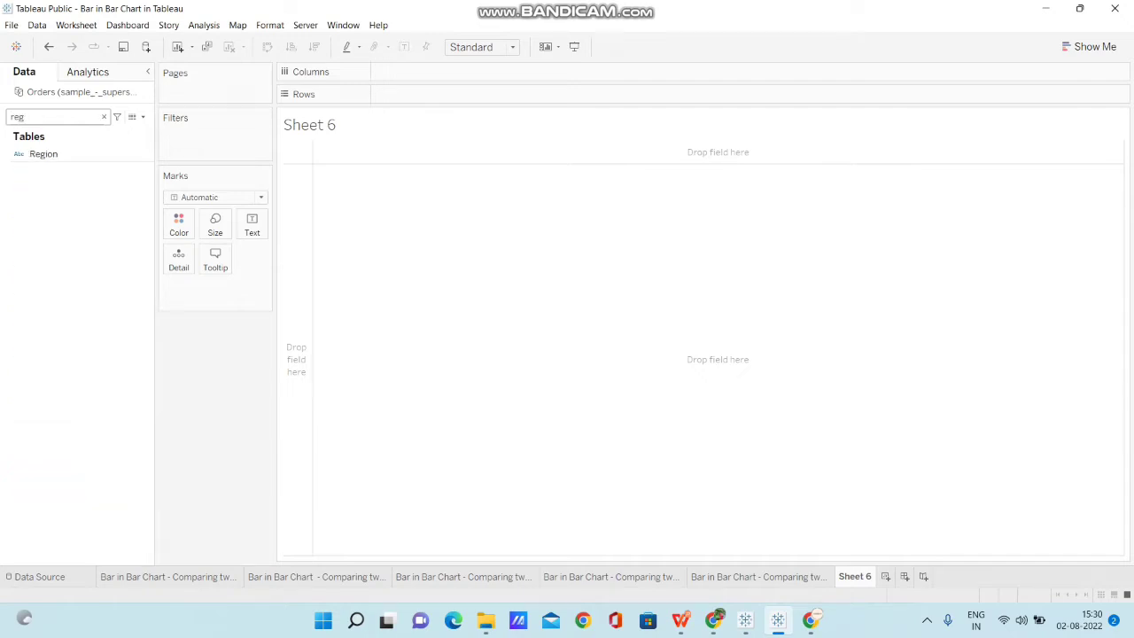
pyautogui.moveTo(43, 153); pyautogui.dragTo(395, 72)
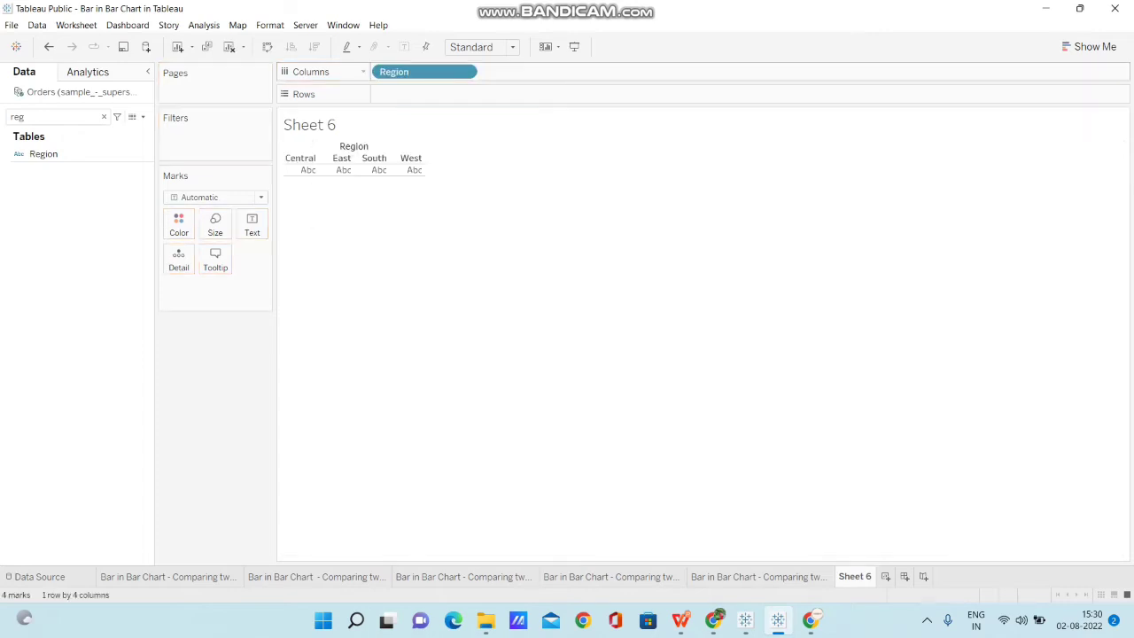
pyautogui.click(103, 117)
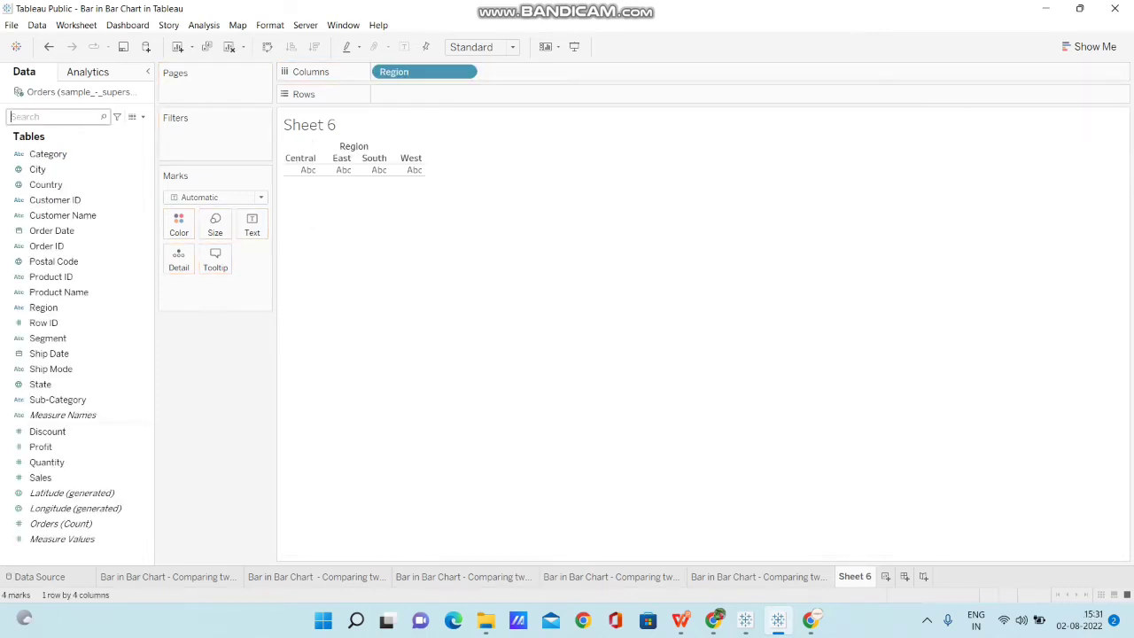
pyautogui.write('sal')
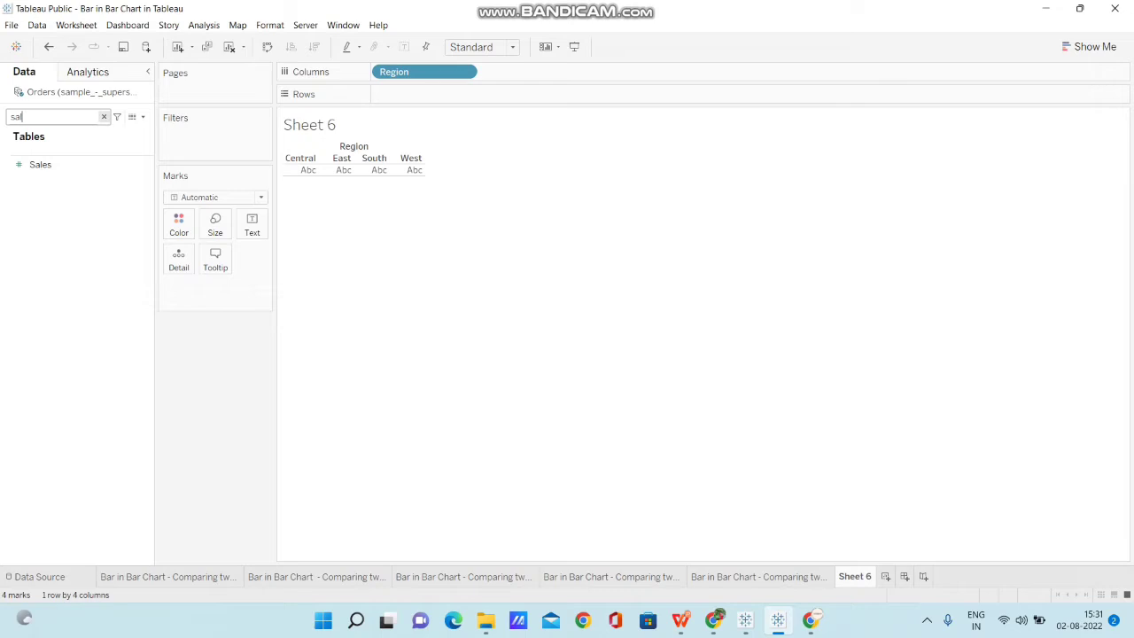
pyautogui.moveTo(53, 164); pyautogui.dragTo(390, 94)
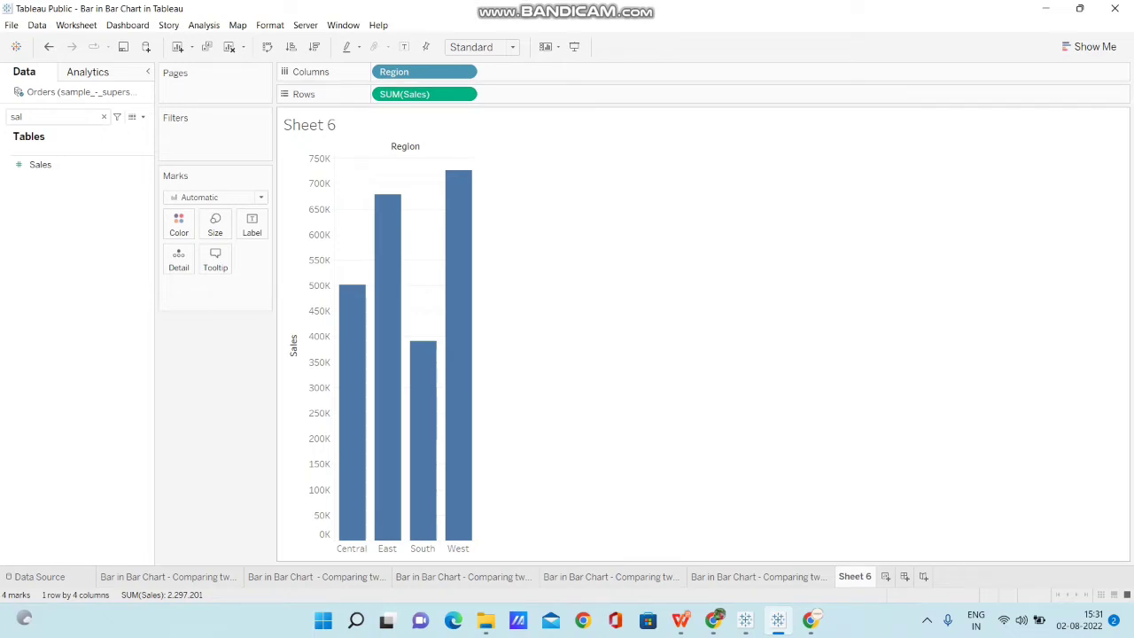
# - Rename the new sheet as "Bar in Bar Chart In Tableau - Comaprison of two dimensions and it's values"
pyautogui.doubleClick(854, 577)
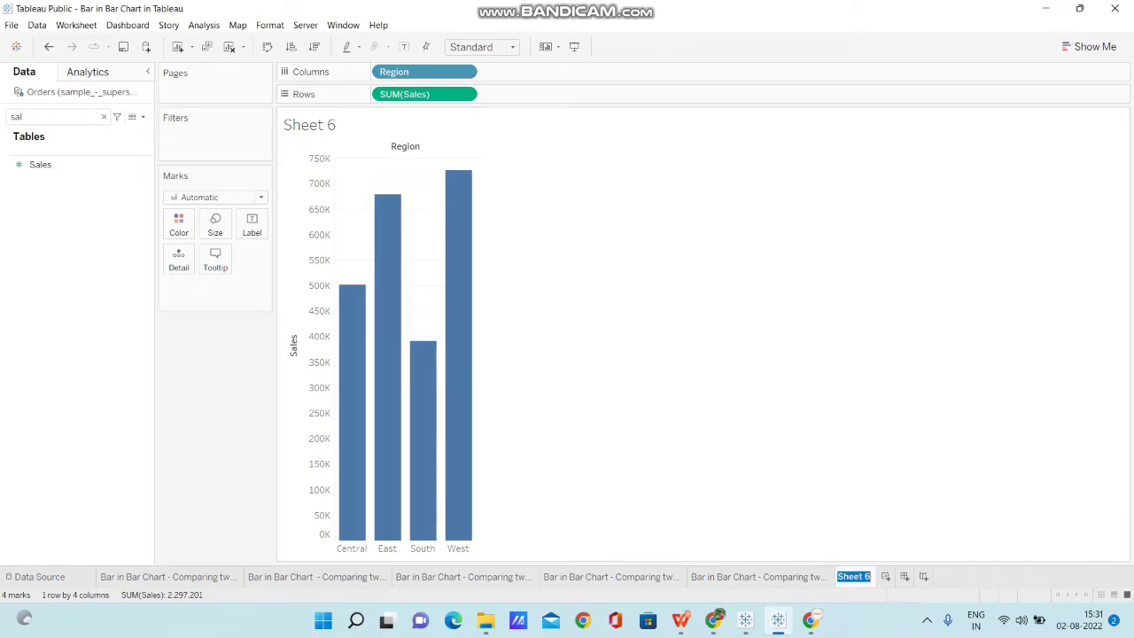
pyautogui.write('Bar in B')
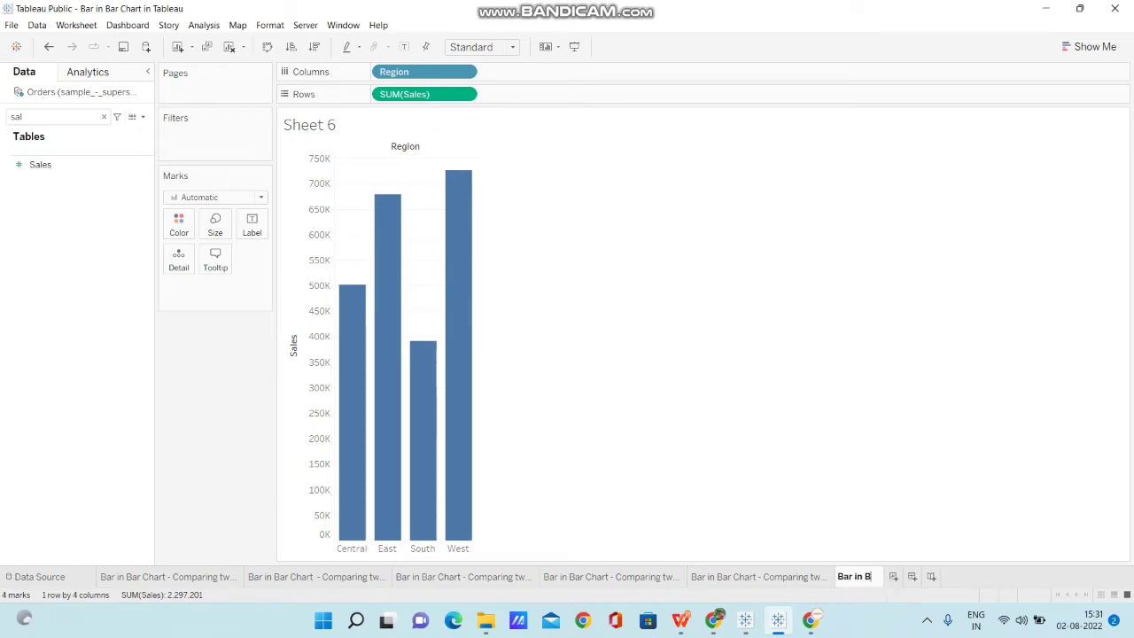
pyautogui.write('ar Cha')
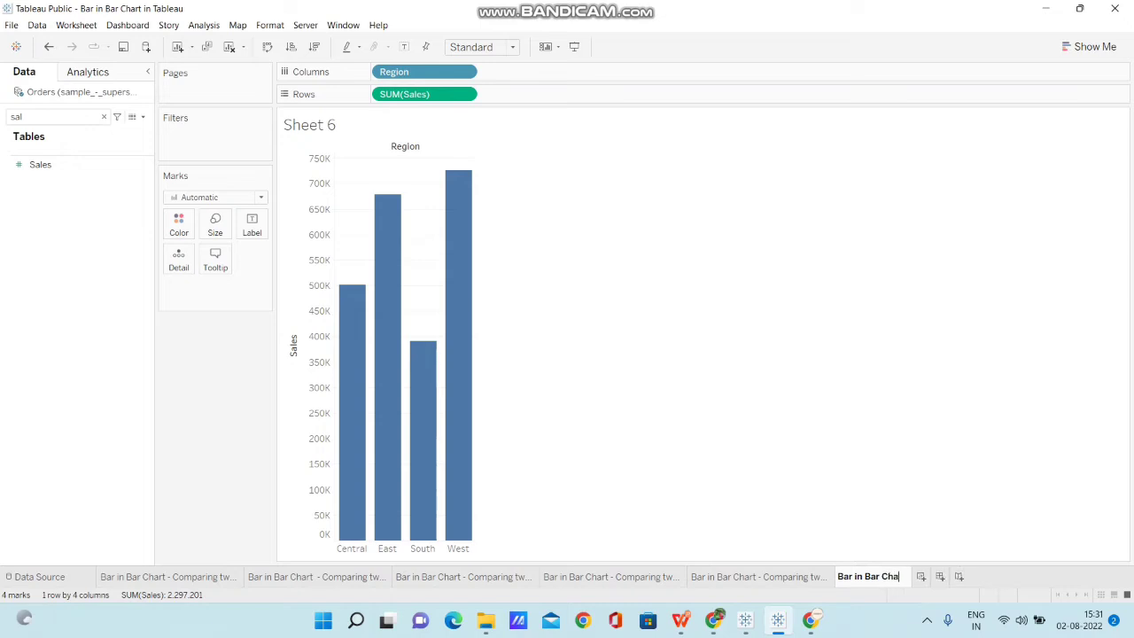
pyautogui.write('rt In T')
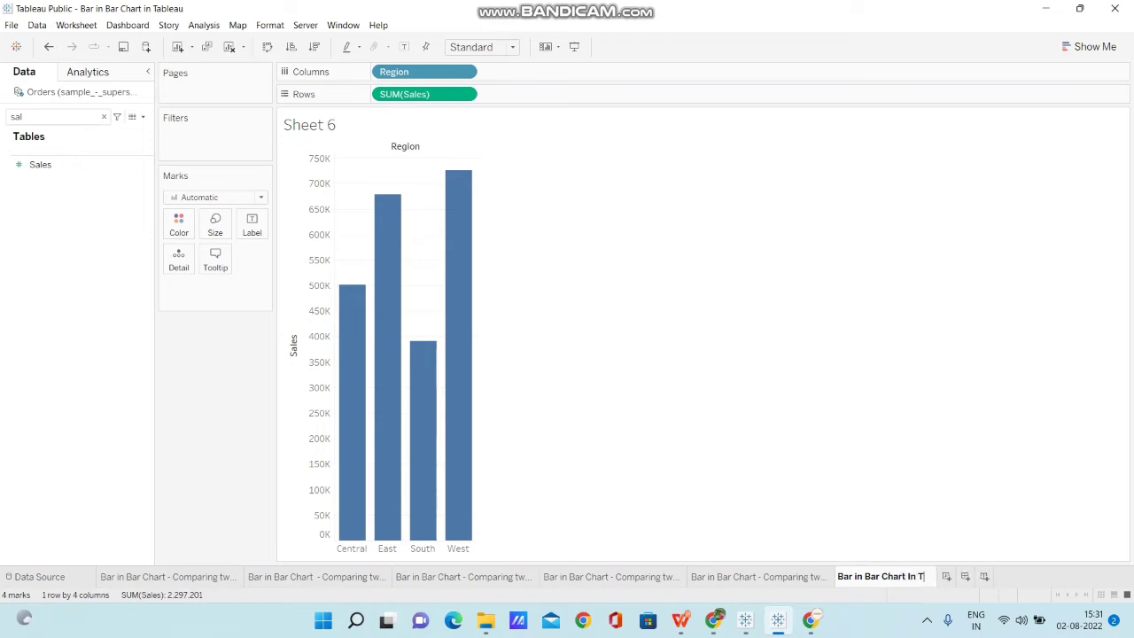
pyautogui.write('ableau -')
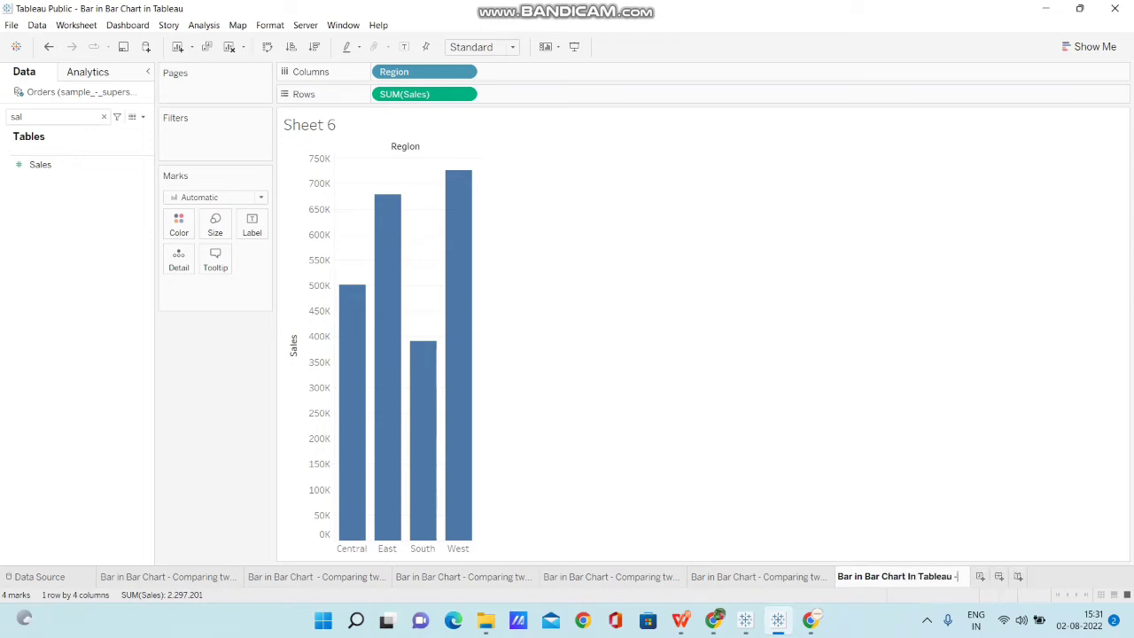
pyautogui.write(' Comparis')
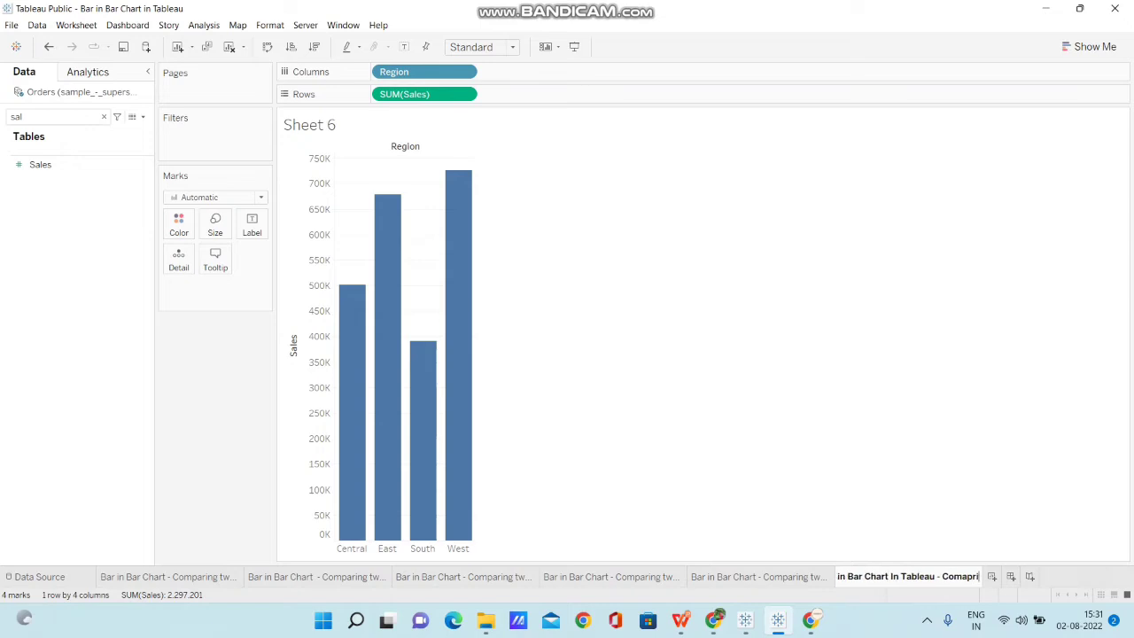
pyautogui.write('on of t')
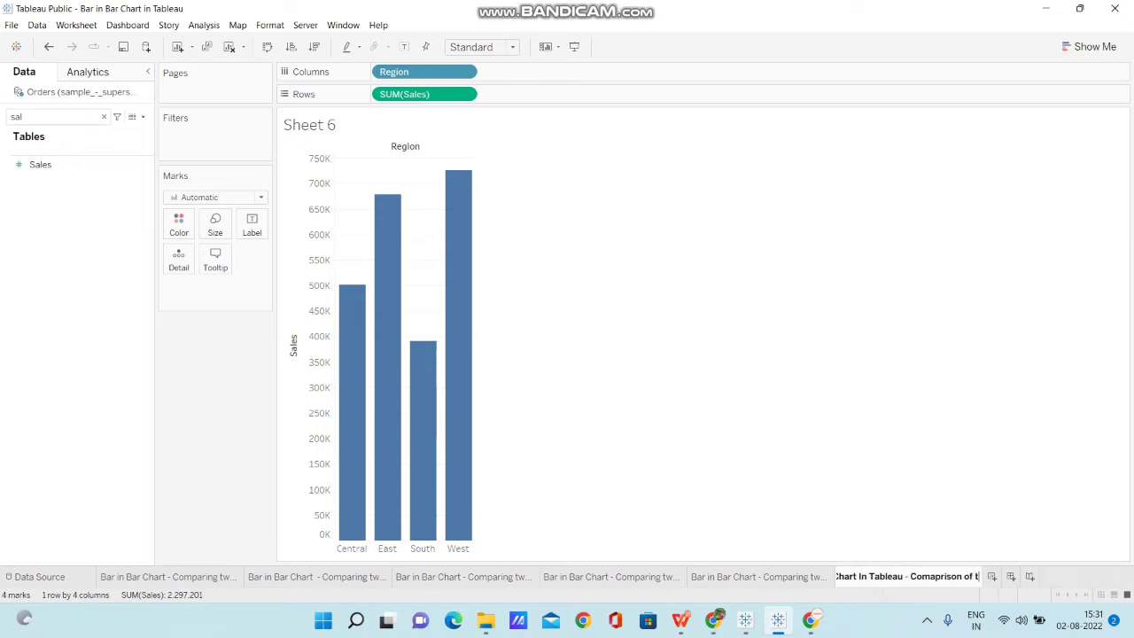
pyautogui.write('wo dimens')
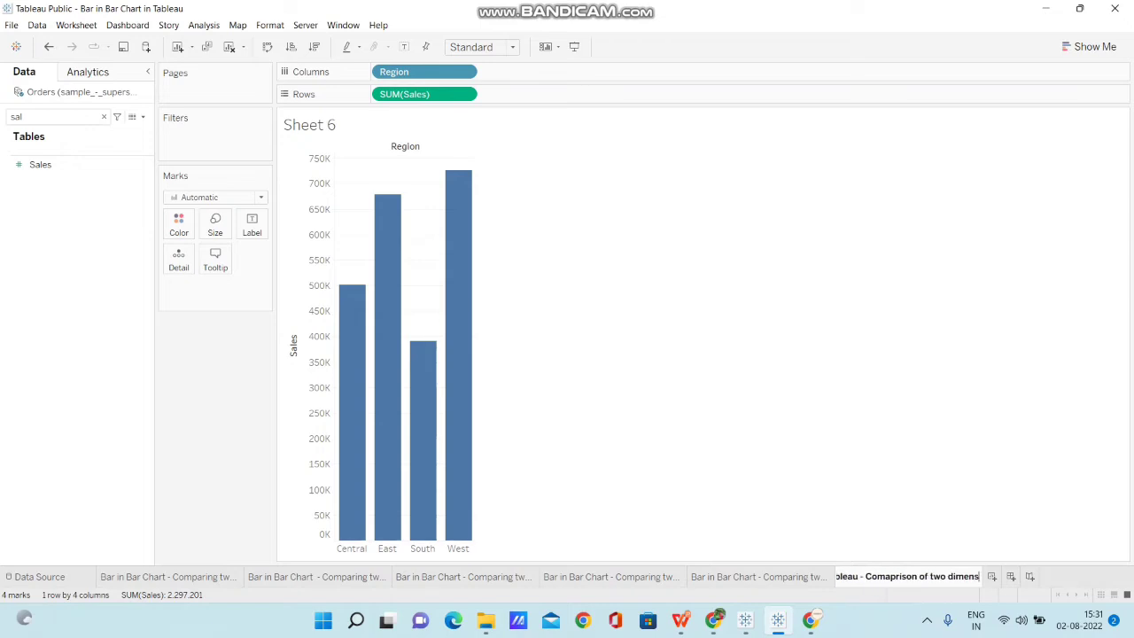
pyautogui.write('ions and i')
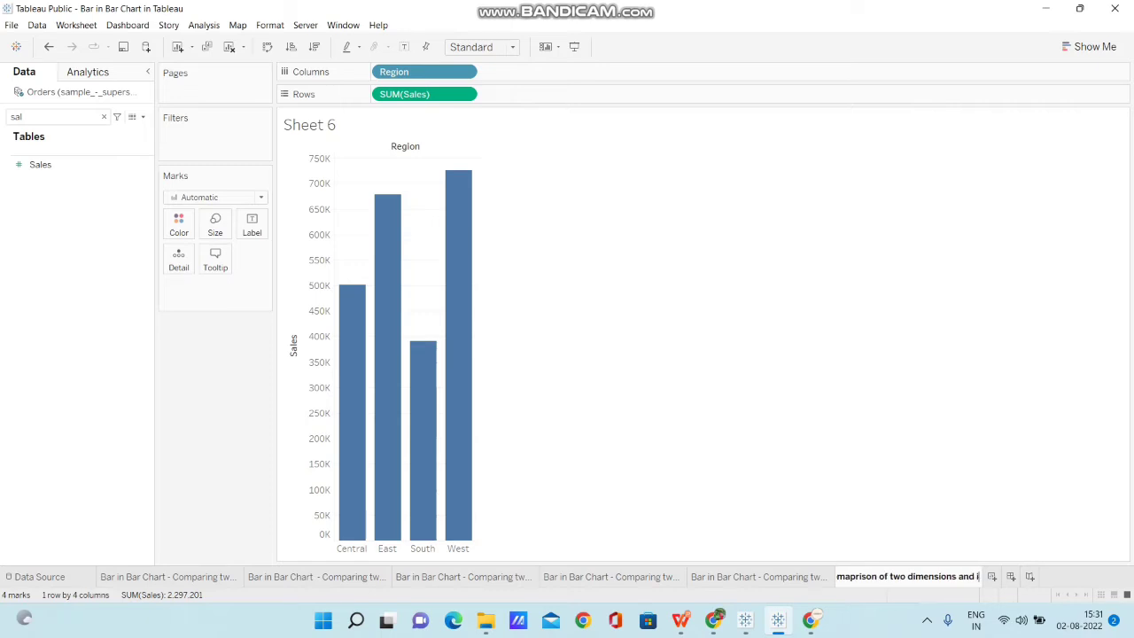
pyautogui.write("t's val")
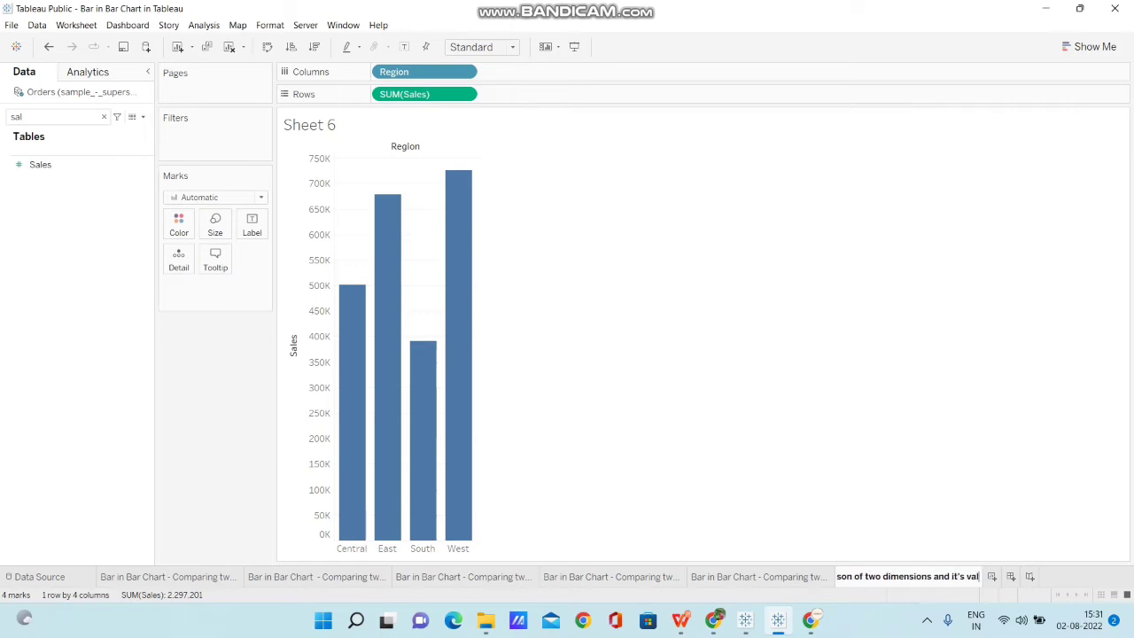
pyautogui.write('ues')
pyautogui.press('Return')
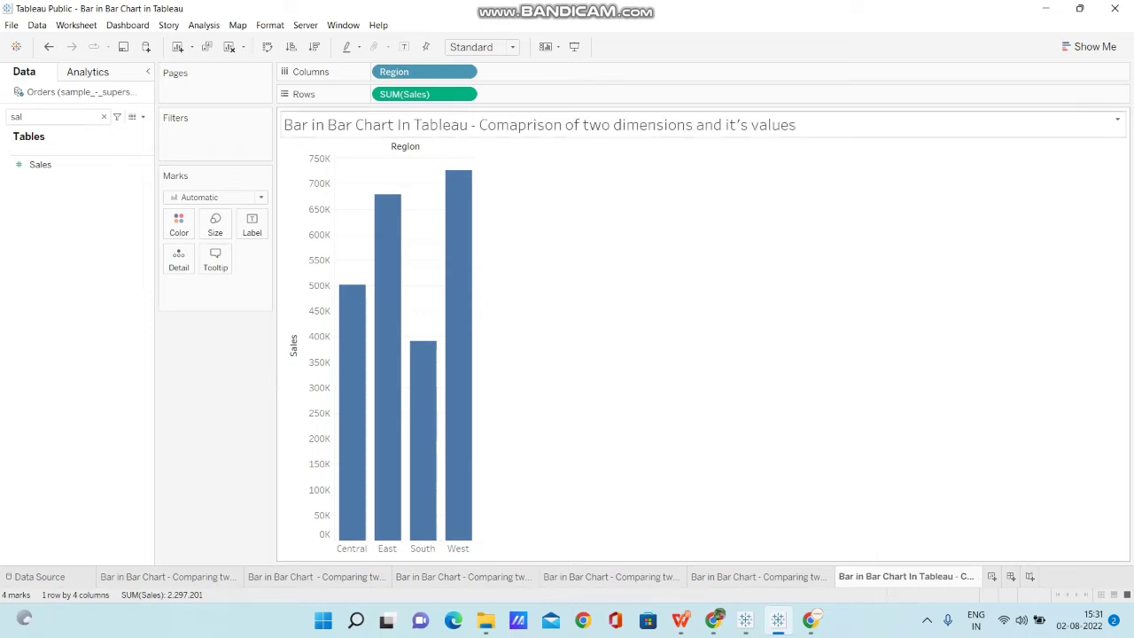
# - Format the worksheet title in bold with the Tableau Semibold font
pyautogui.doubleClick(540, 125)
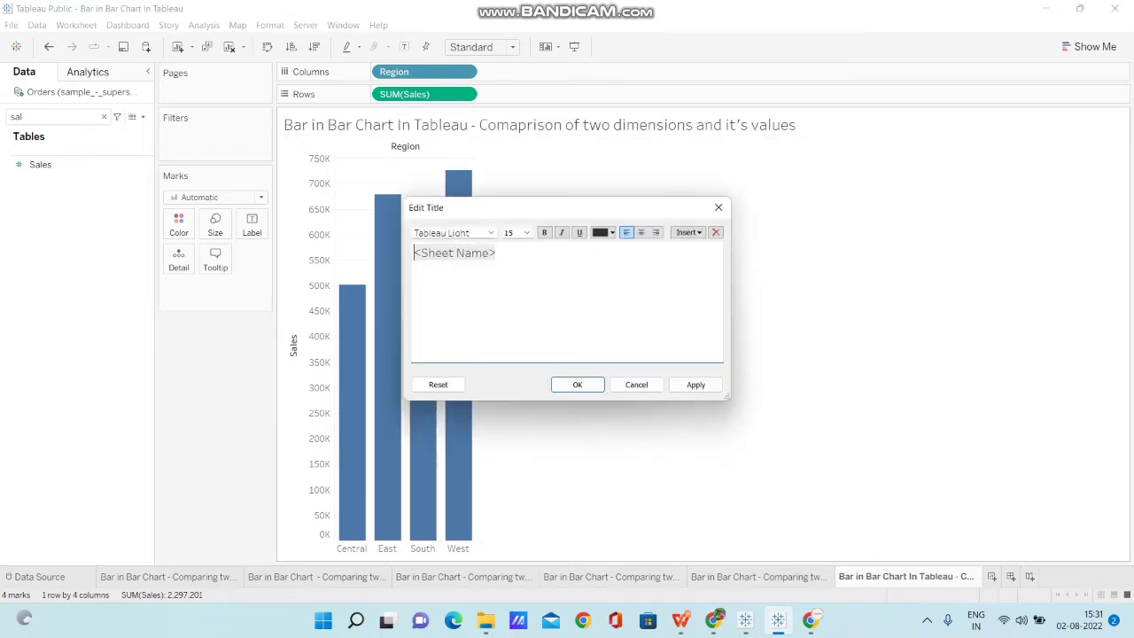
pyautogui.hotkey('ctrl', 'a')
pyautogui.click(545, 232)
pyautogui.click(491, 232)
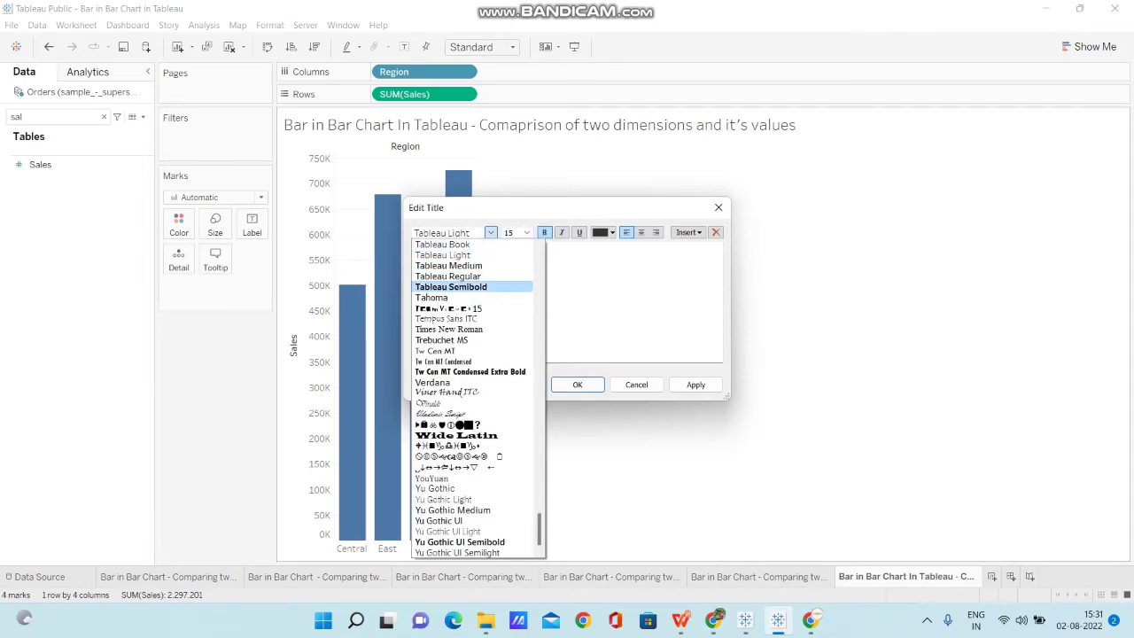
pyautogui.click(451, 287)
pyautogui.click(577, 385)
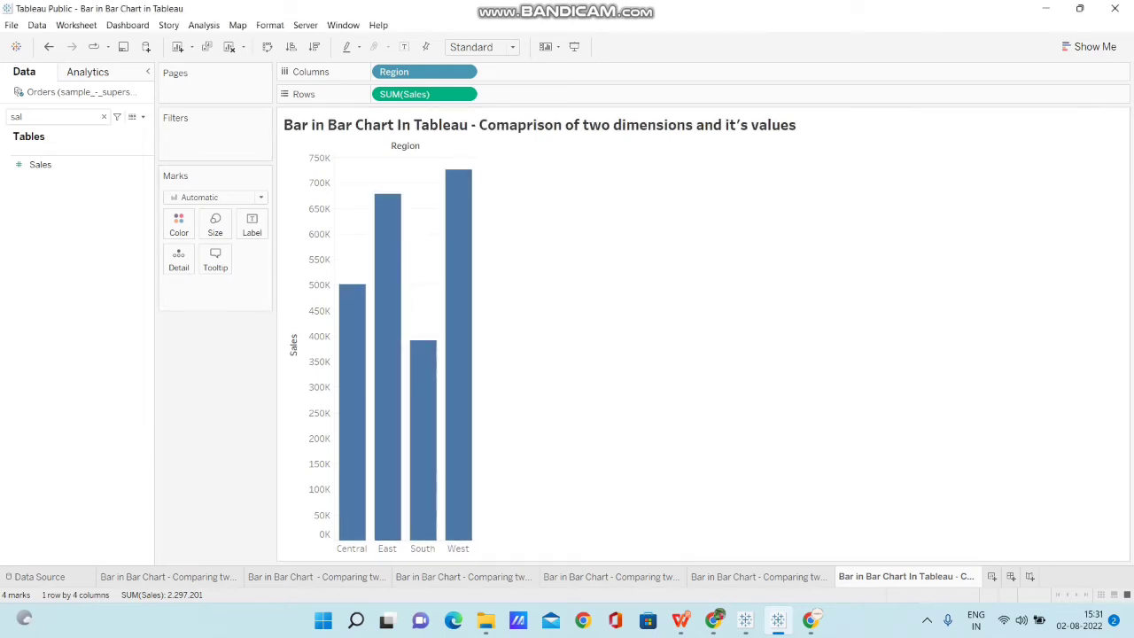
# - Filter the chart by Sub-Category, keeping only Accessories, Appliances, Art and Binders
pyautogui.press('BackSpace')
pyautogui.press('BackSpace')
pyautogui.press('BackSpace')
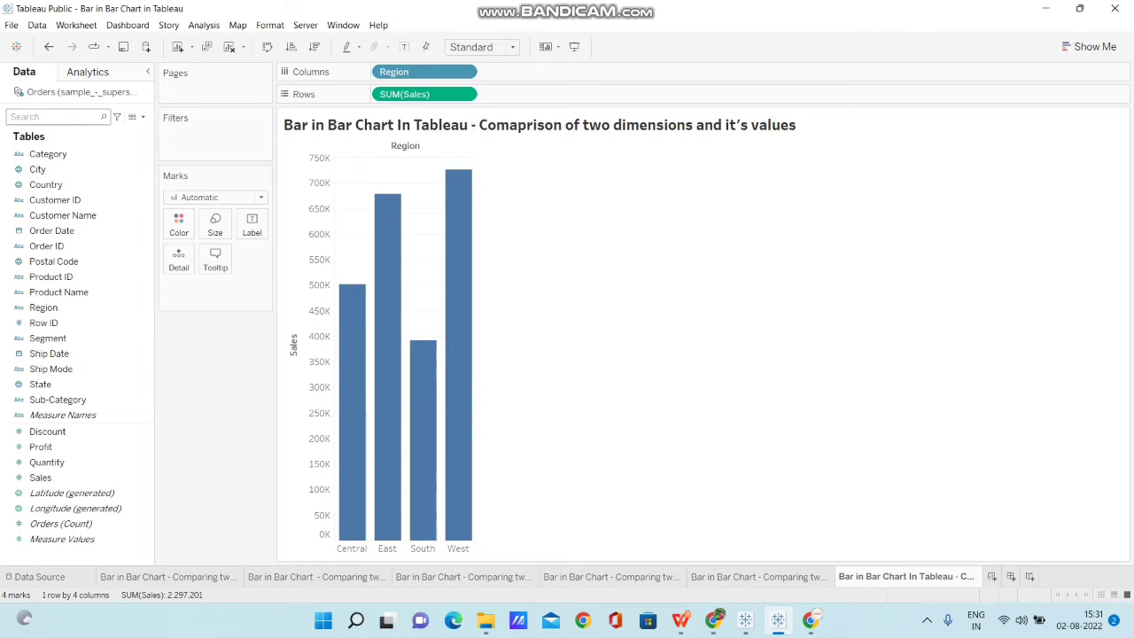
pyautogui.write('sub')
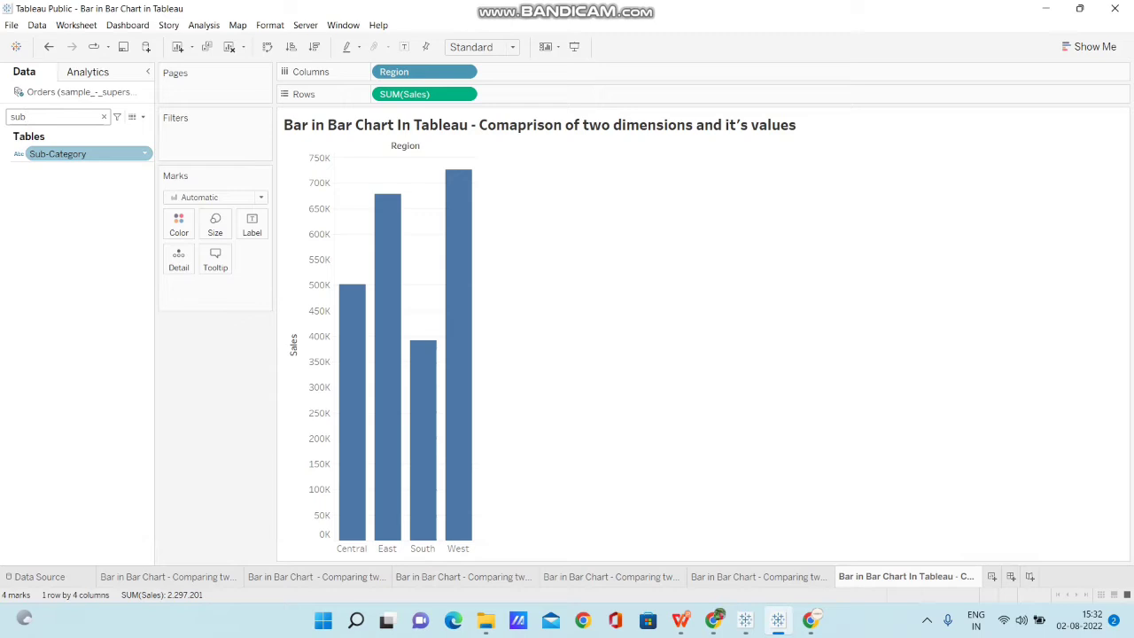
pyautogui.moveTo(57, 153); pyautogui.dragTo(128, 155)
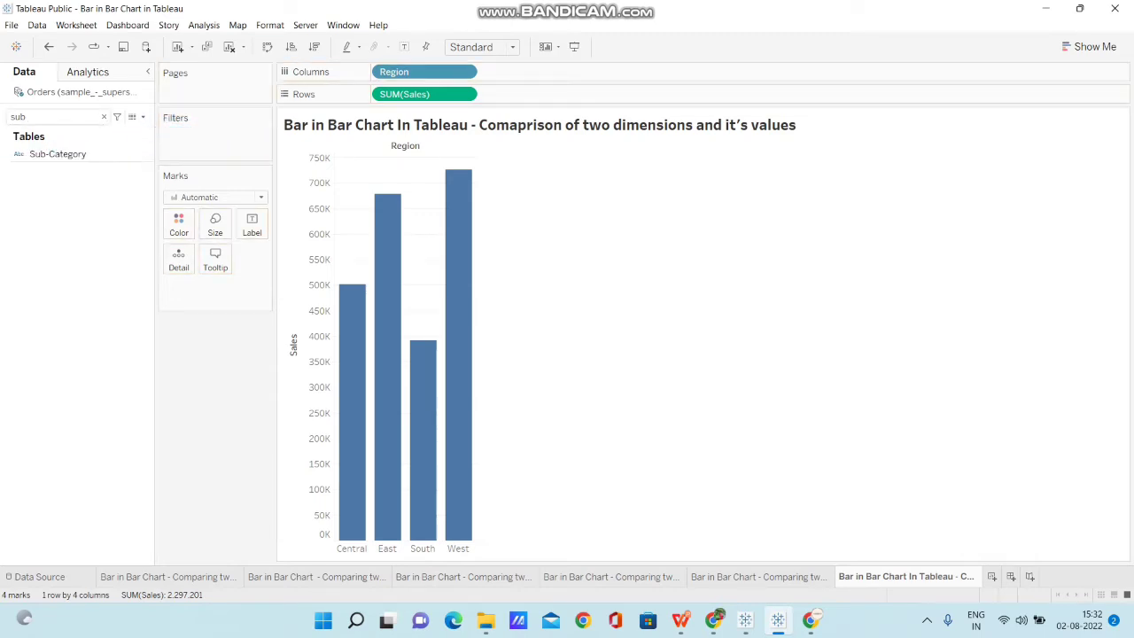
pyautogui.moveTo(58, 154); pyautogui.dragTo(193, 134)
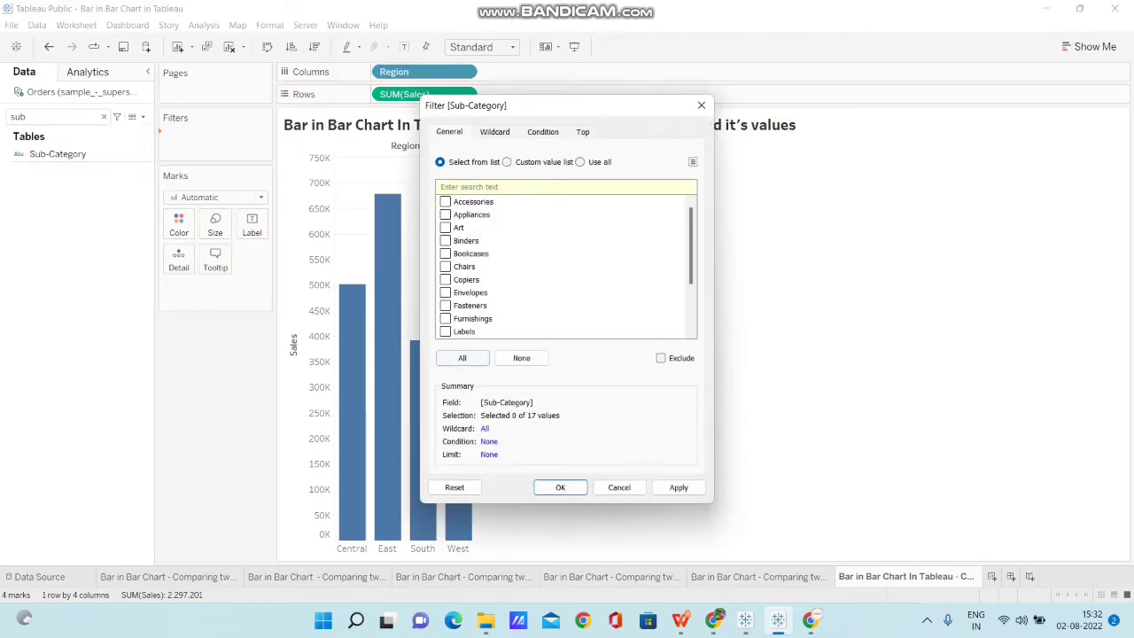
pyautogui.click(462, 357)
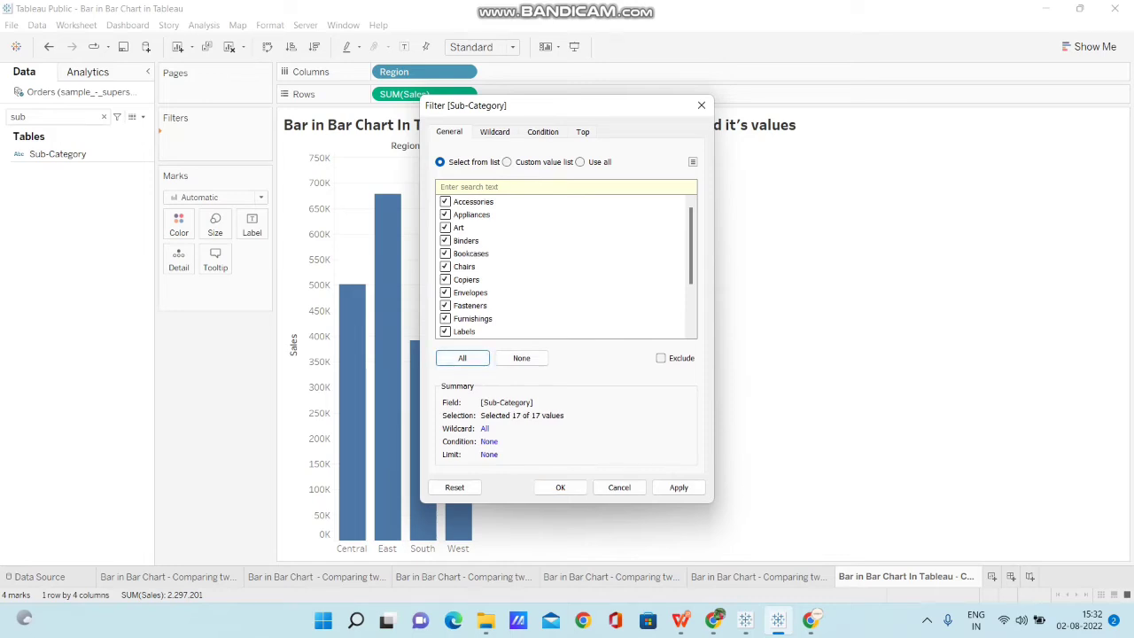
pyautogui.moveTo(638, 108); pyautogui.dragTo(769, 122)
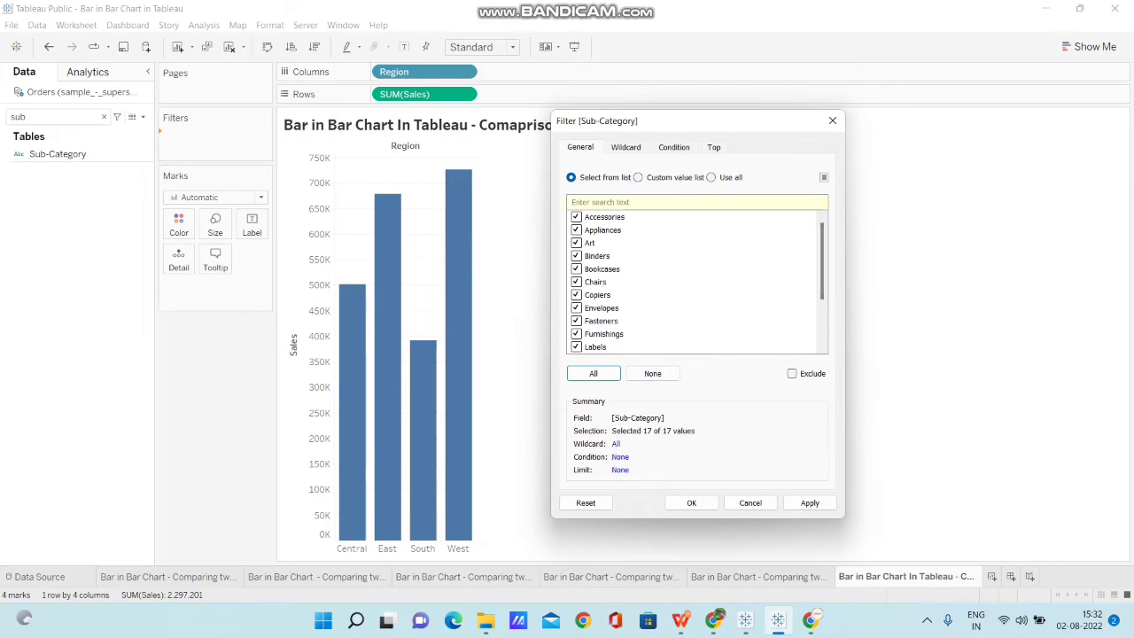
pyautogui.click(652, 374)
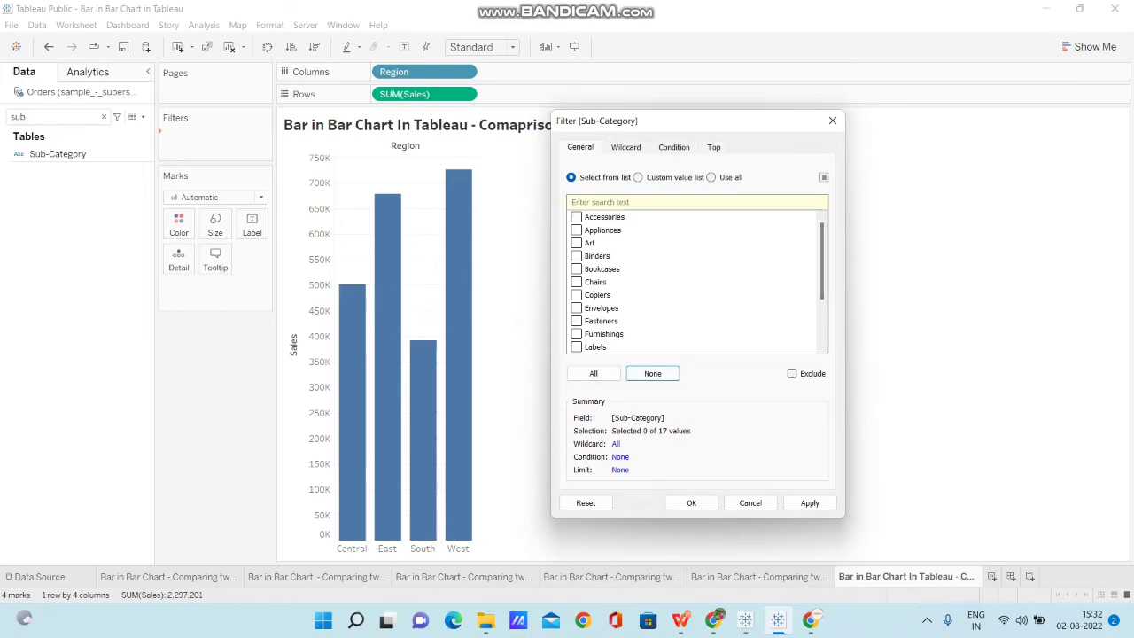
pyautogui.click(577, 217)
pyautogui.click(577, 256)
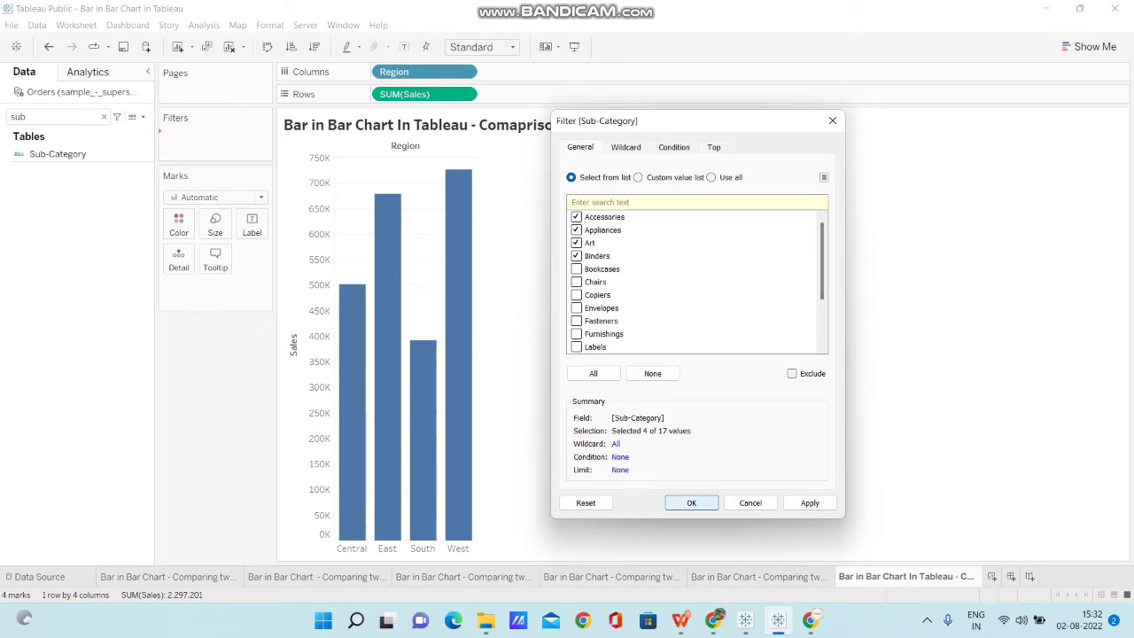
pyautogui.click(692, 502)
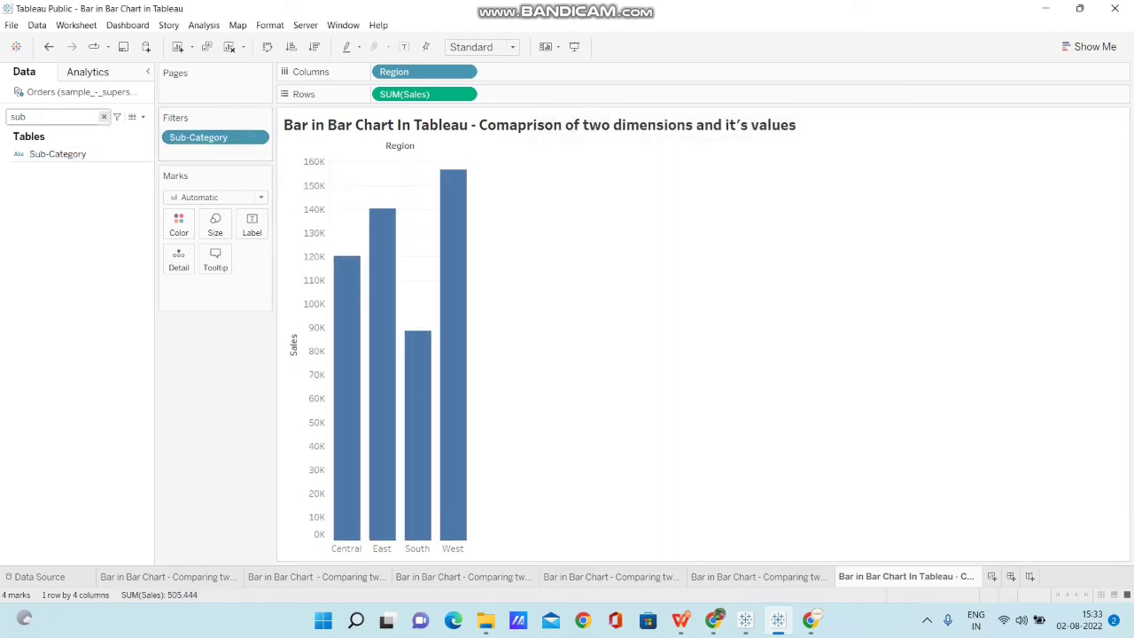
# - Color the bars by Sub-Category
pyautogui.click(104, 117)
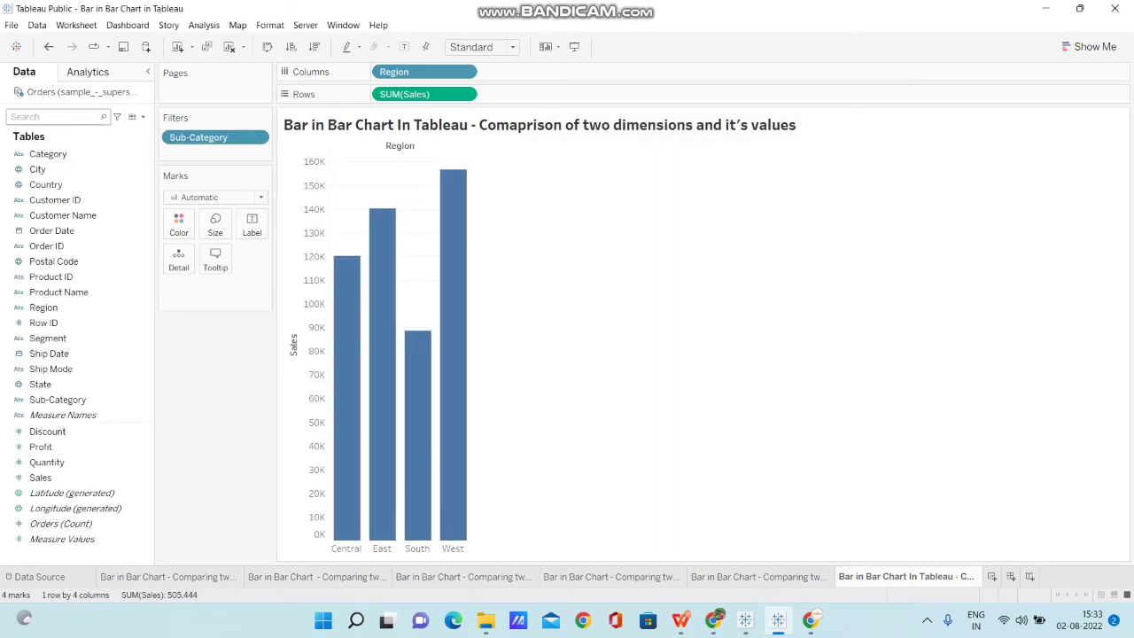
pyautogui.write('sub')
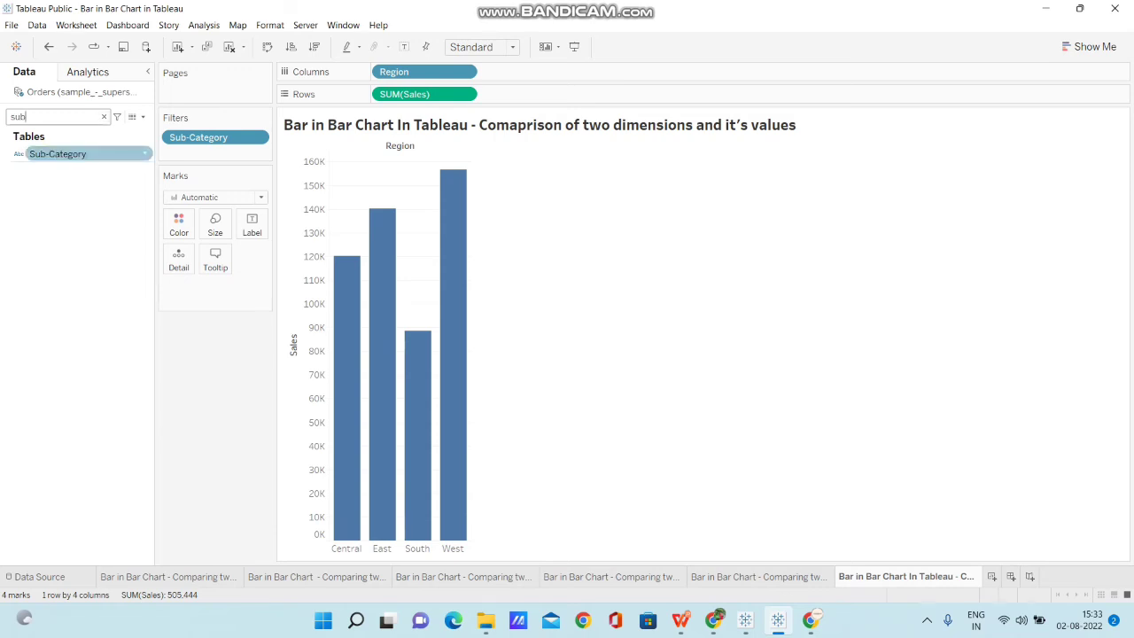
pyautogui.moveTo(57, 154); pyautogui.dragTo(179, 223)
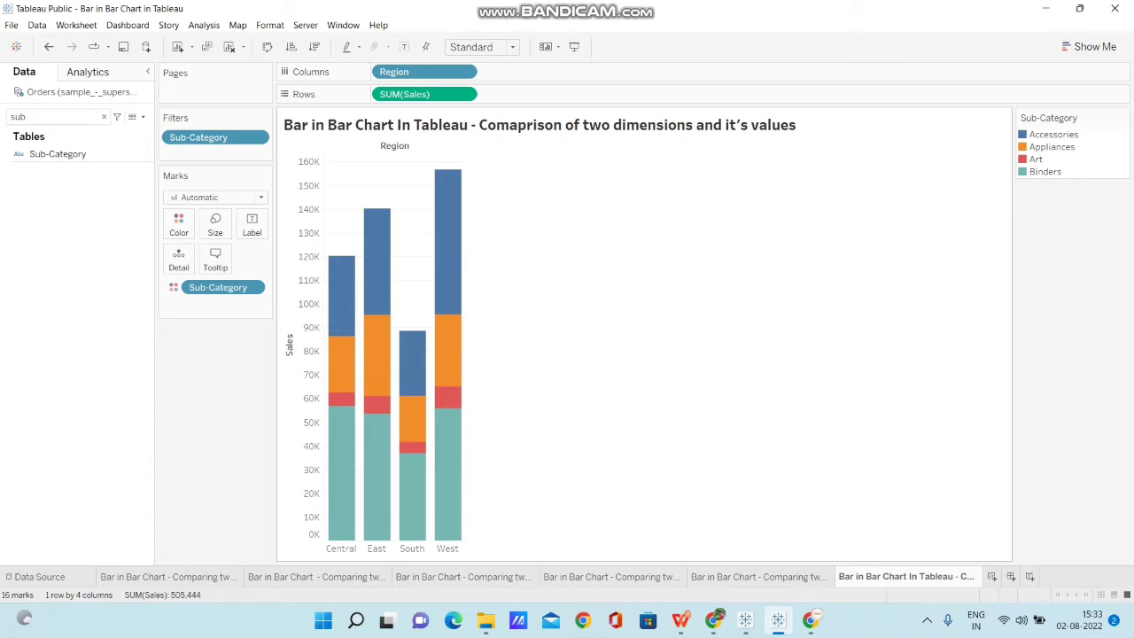
# - Turn off mark stacking and size the bars by Sub-Category to make them overlap at different widths
pyautogui.moveTo(450, 301)
pyautogui.moveTo(455, 215)
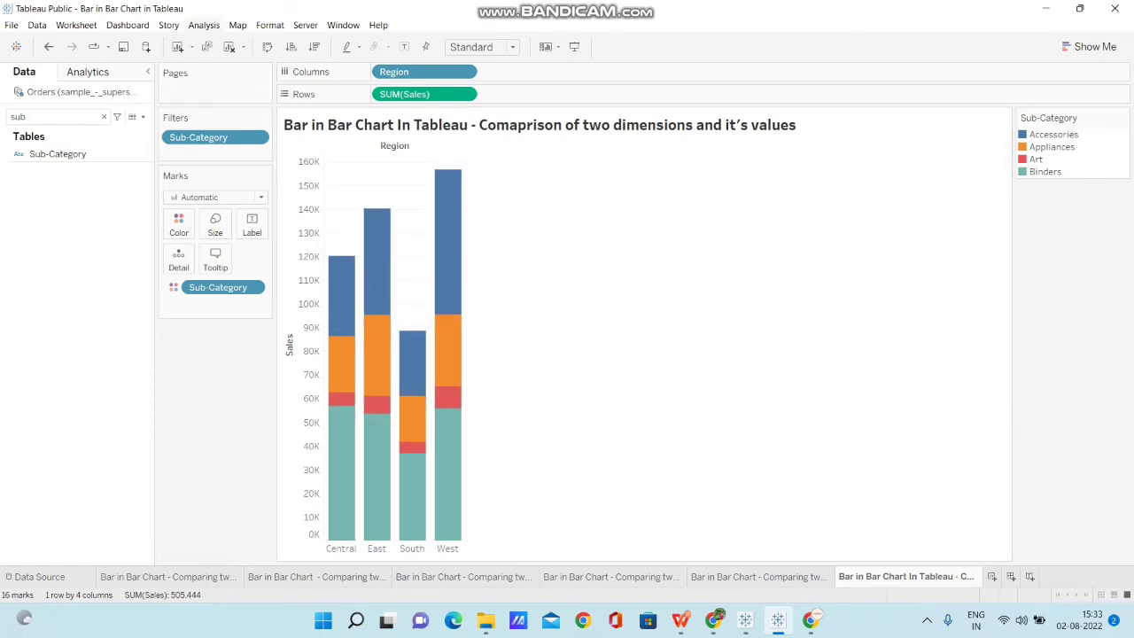
pyautogui.click(204, 25)
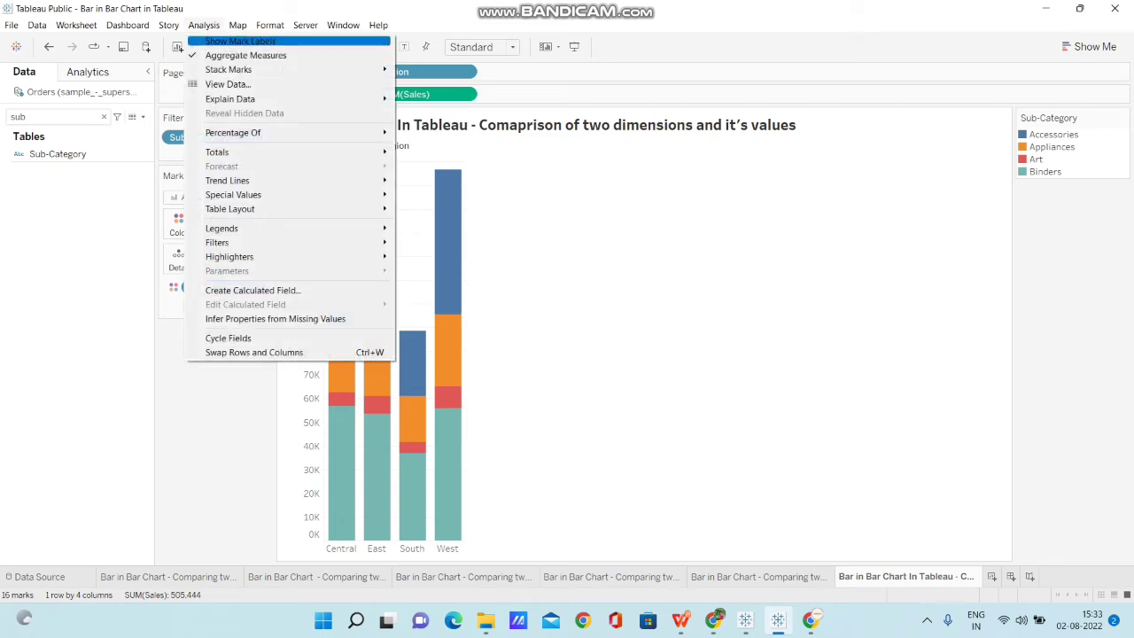
pyautogui.moveTo(230, 69)
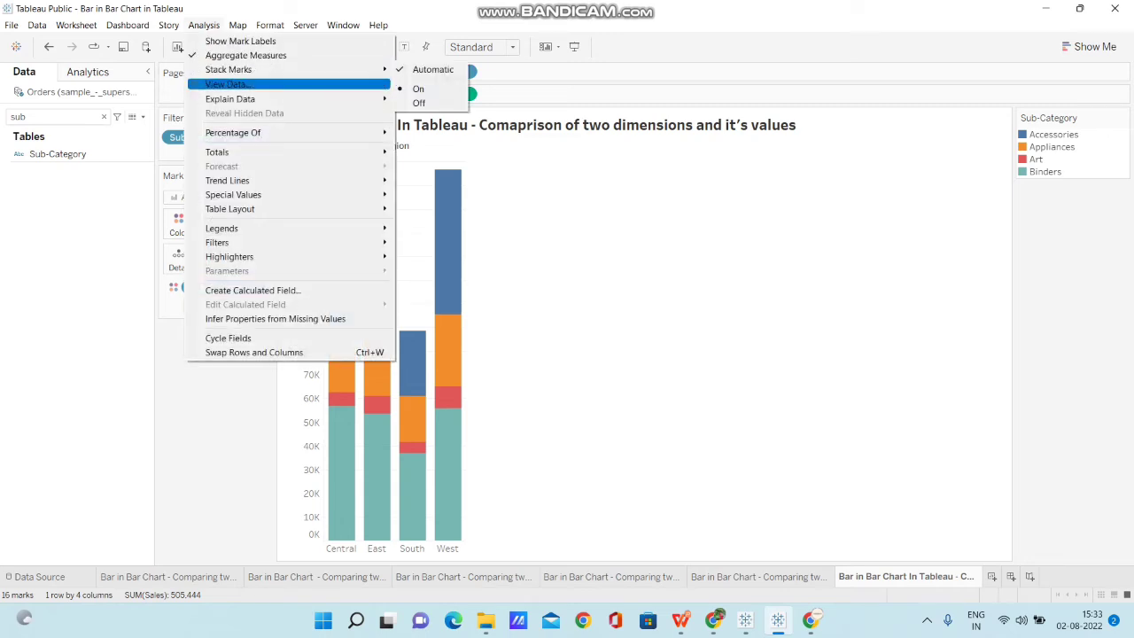
pyautogui.click(419, 103)
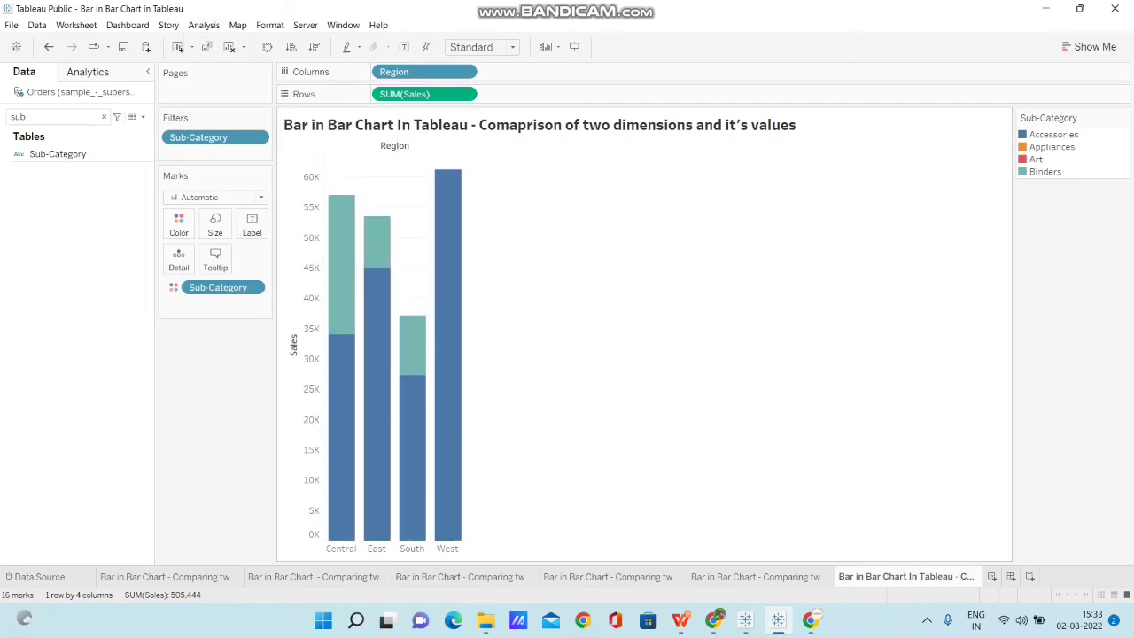
pyautogui.moveTo(58, 153); pyautogui.dragTo(209, 224)
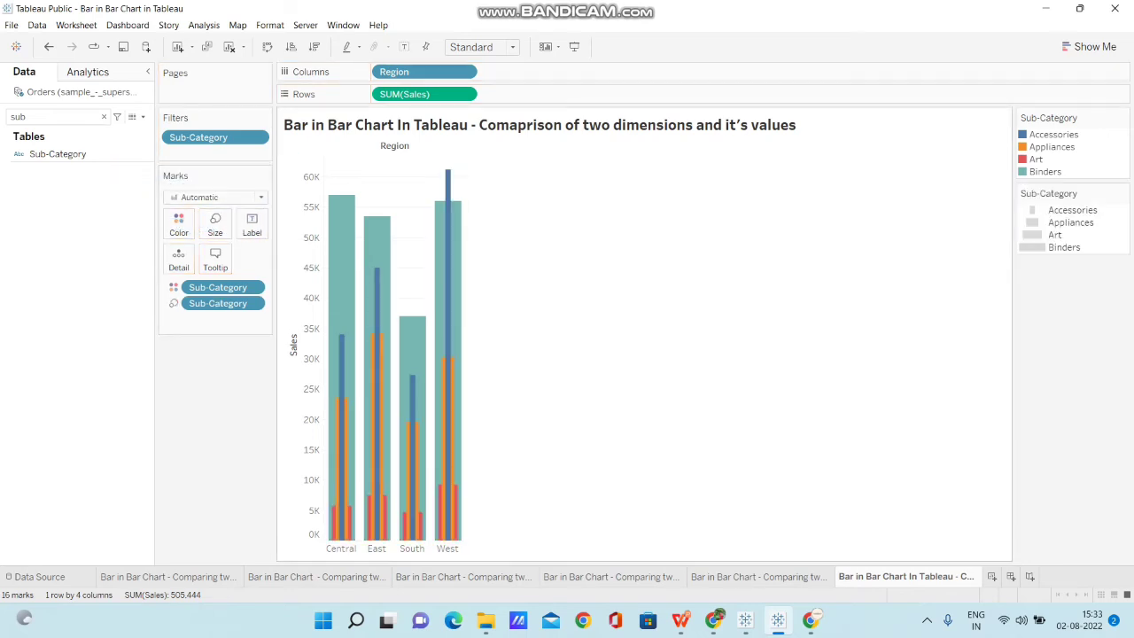
# - Set the chart's fit to Entire View
pyautogui.click(483, 47)
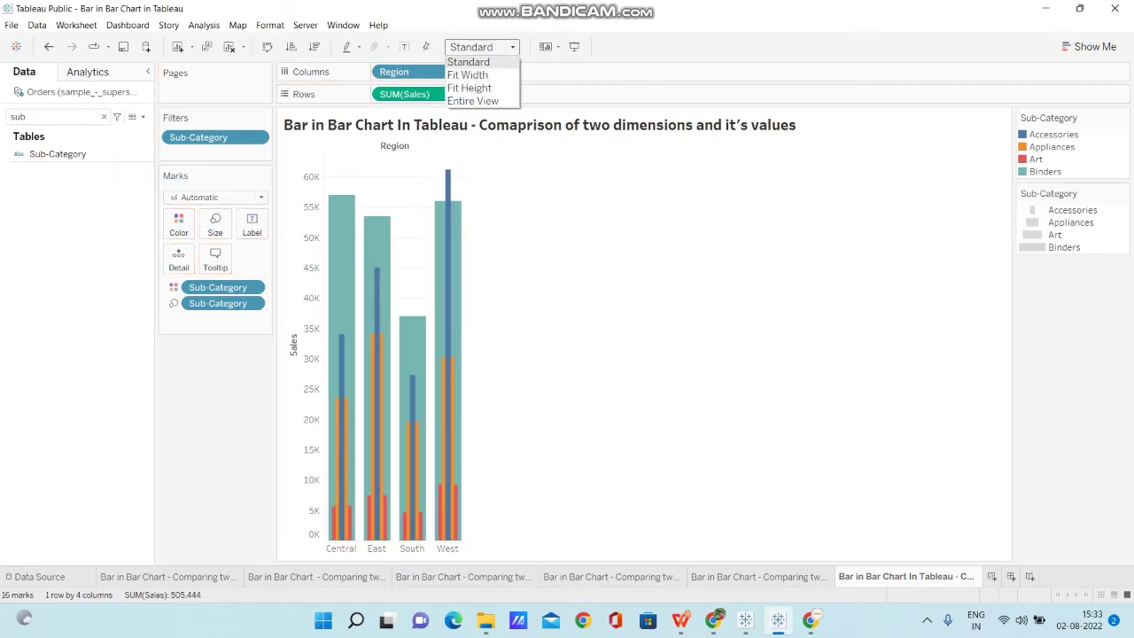
pyautogui.click(470, 62)
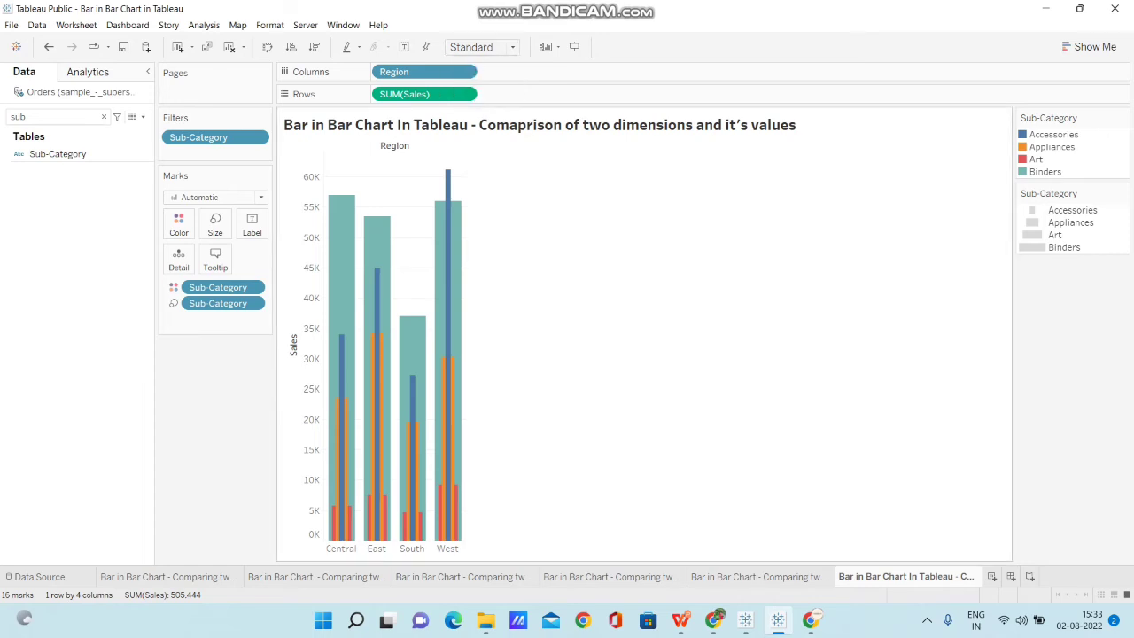
pyautogui.click(483, 46)
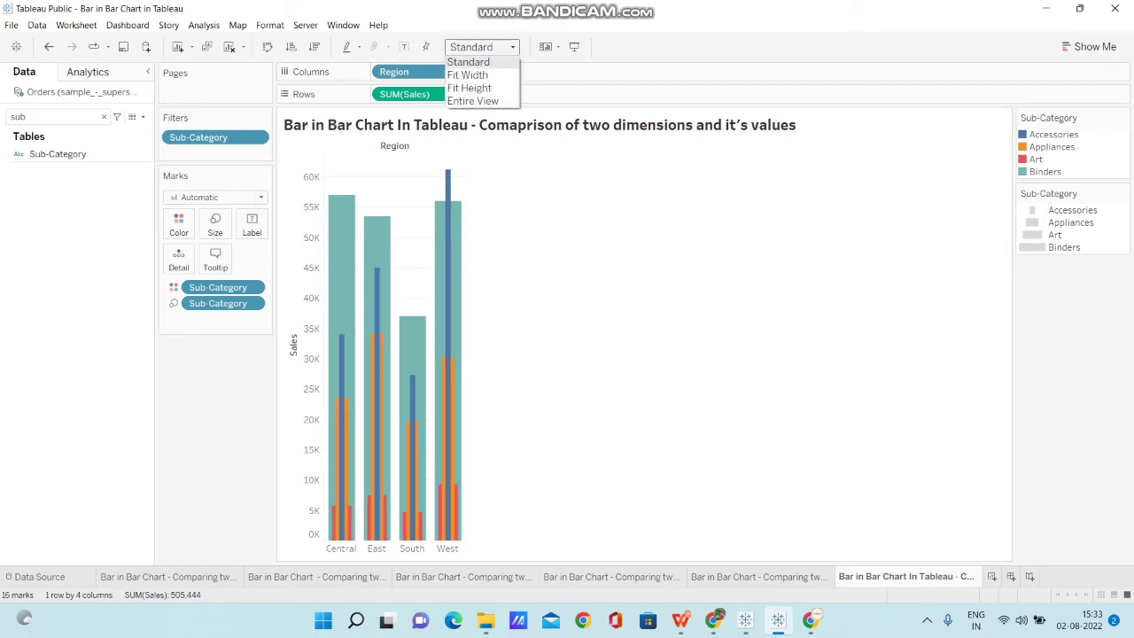
pyautogui.click(472, 100)
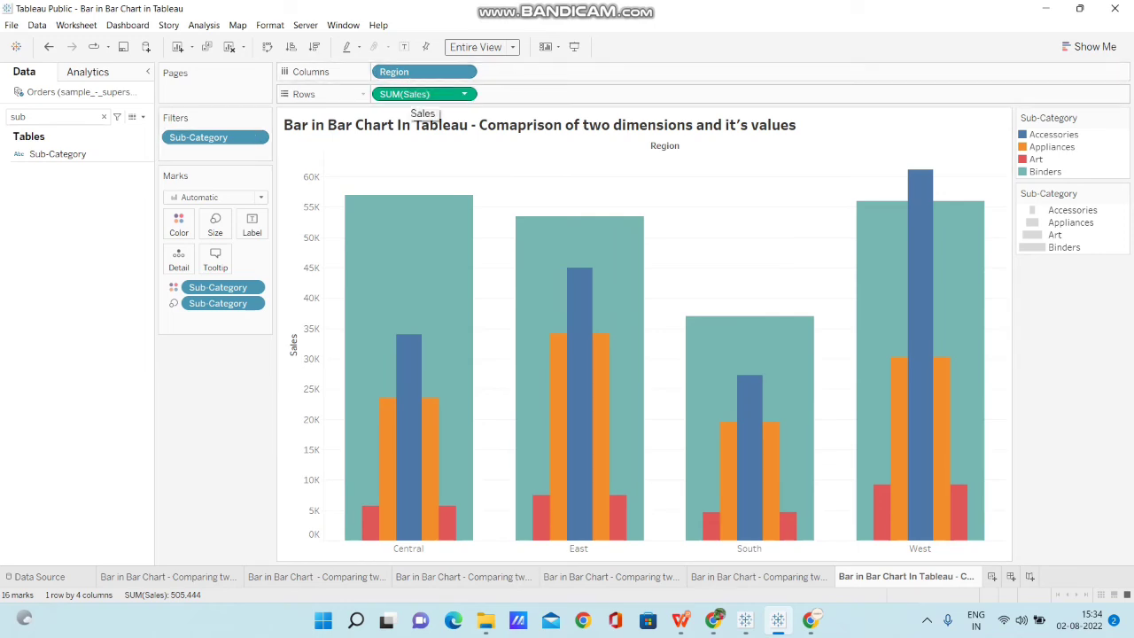
# - Inspect the Sales details of the Appliances, Art and Accessories bars in the Central region
pyautogui.moveTo(407, 266)
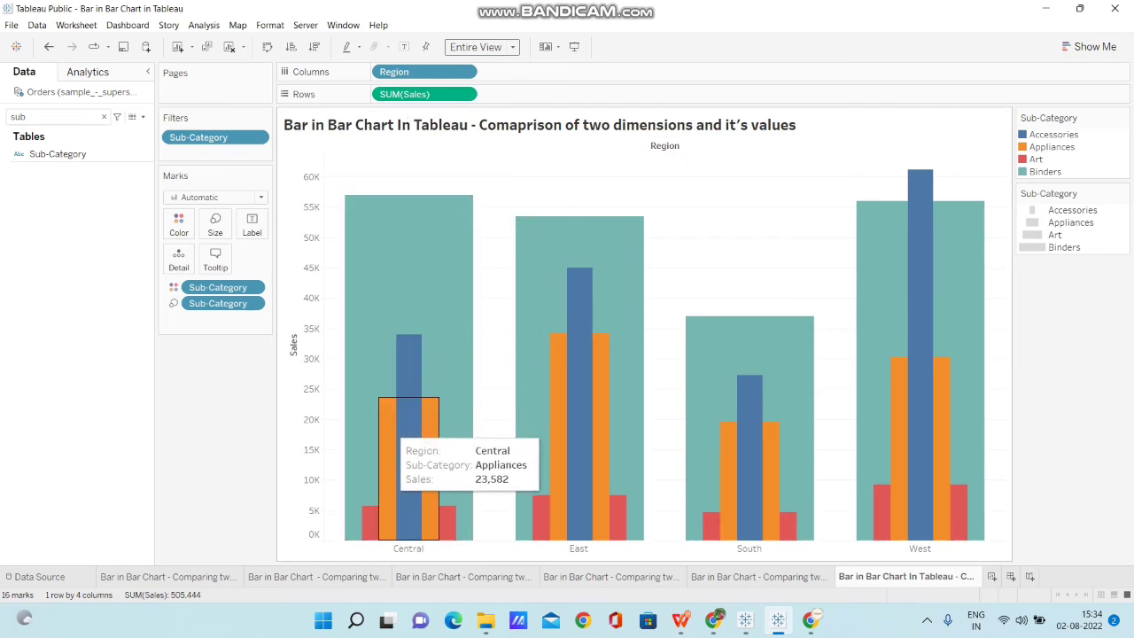
pyautogui.moveTo(373, 524)
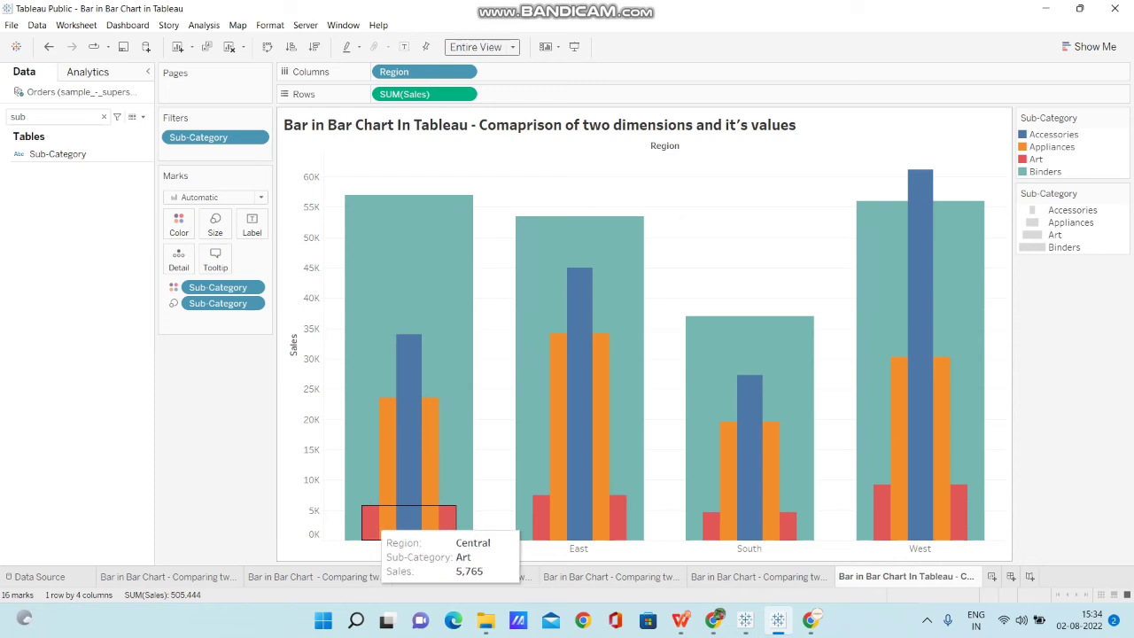
pyautogui.moveTo(406, 452)
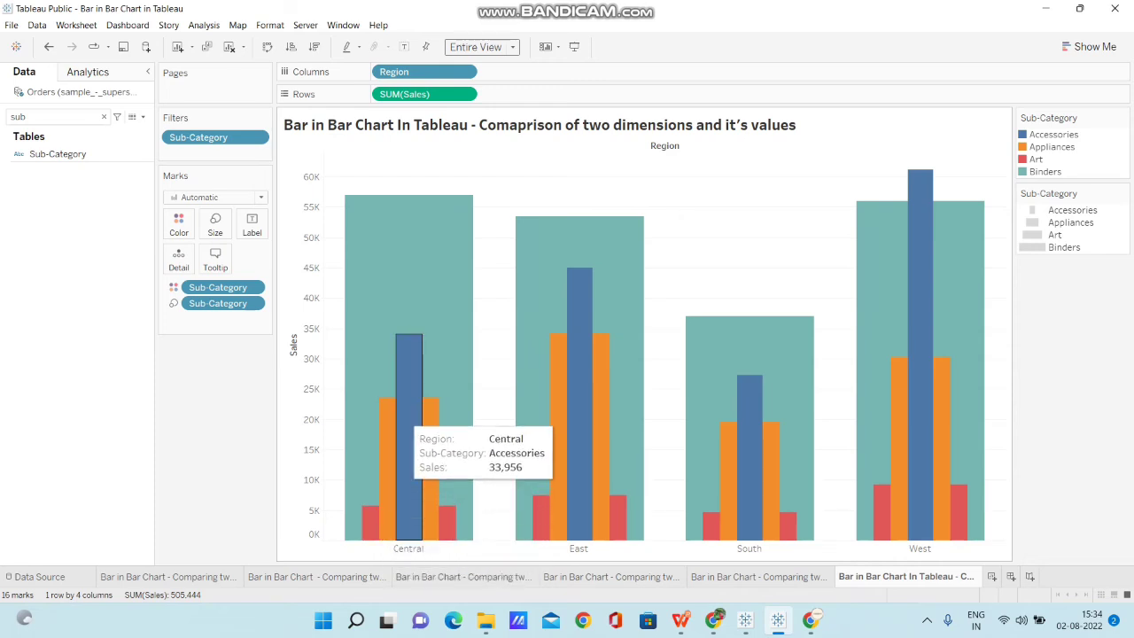
pyautogui.moveTo(412, 312)
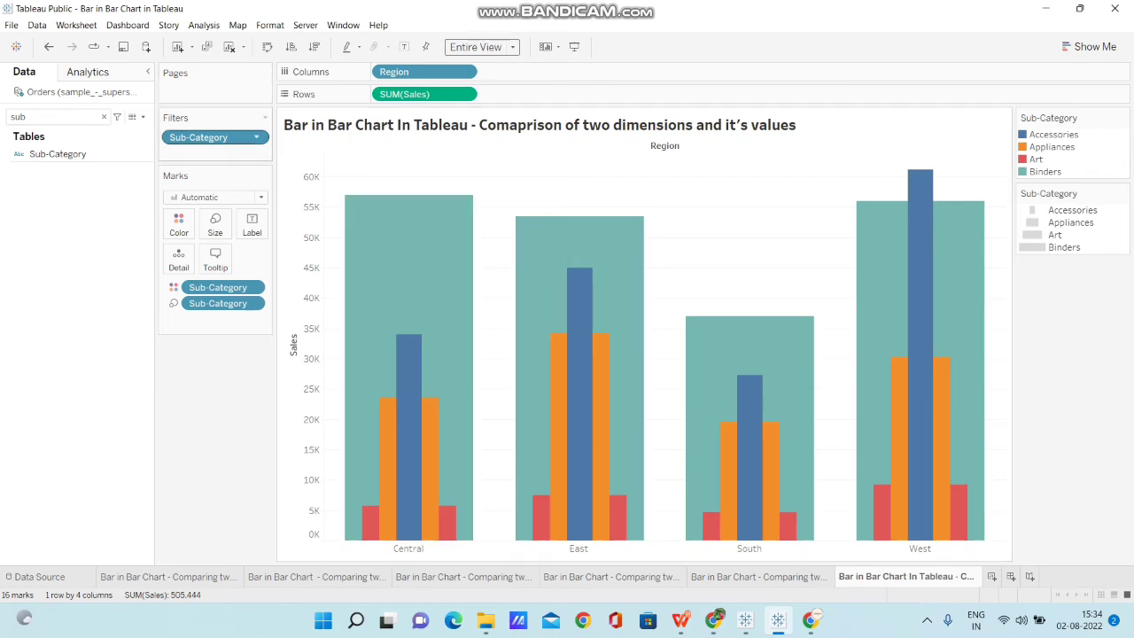
# - Exclude Binders from the Sub-Category filter, keeping only Accessories, Appliances and Art
pyautogui.rightClick(216, 140)
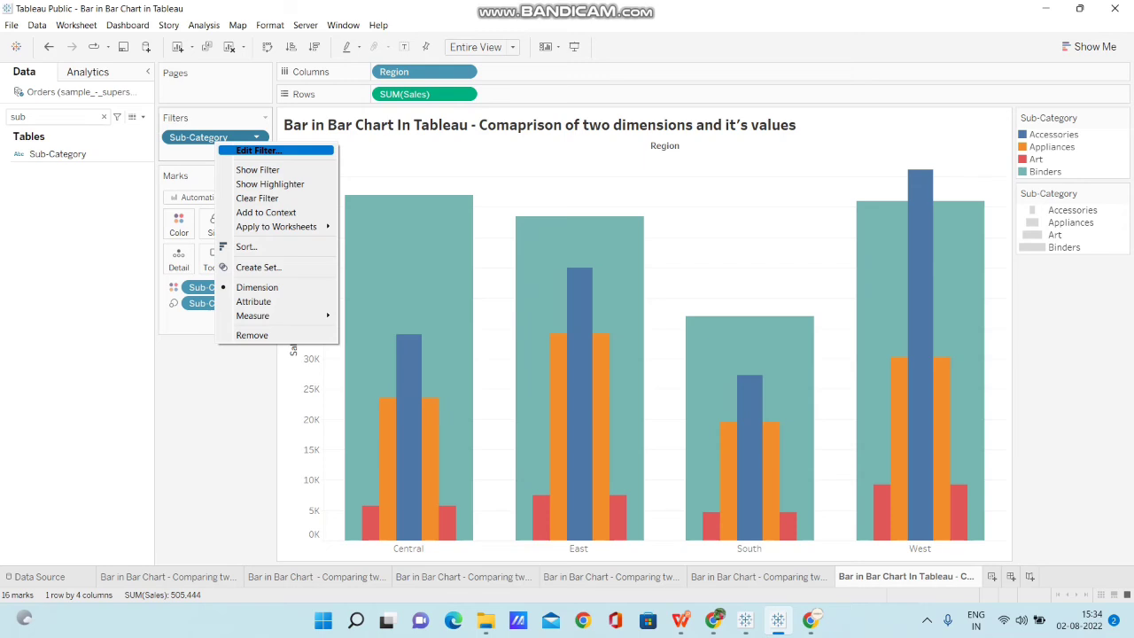
pyautogui.click(257, 151)
pyautogui.click(446, 241)
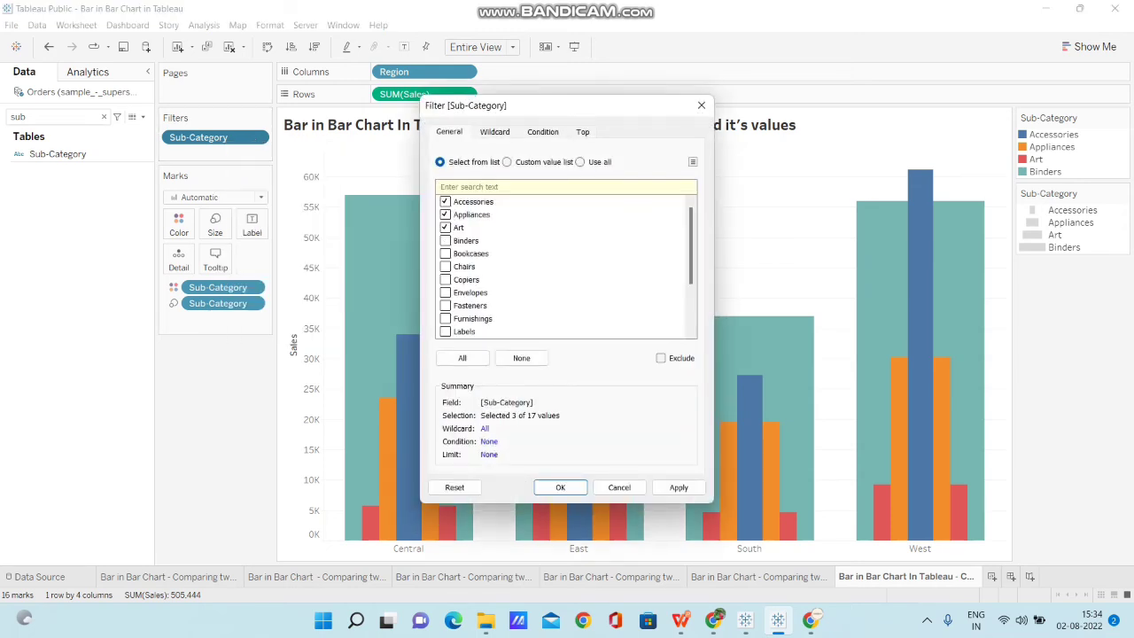
pyautogui.click(560, 487)
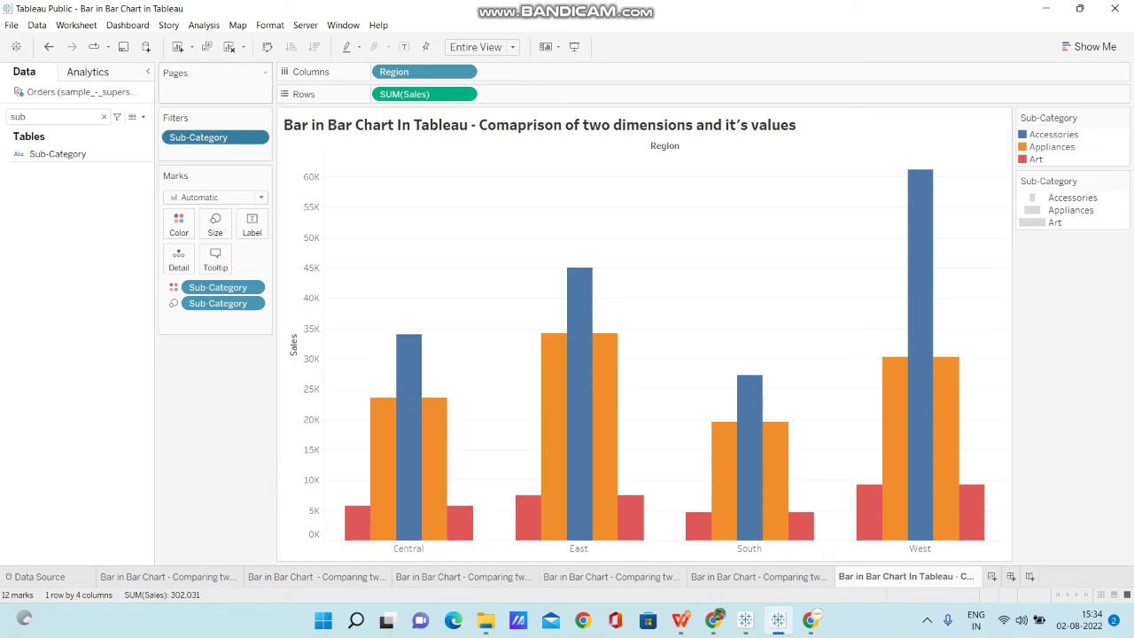
# - Add Binders back to the Sub-Category filter alongside Accessories, Appliances and Art
pyautogui.click(257, 137)
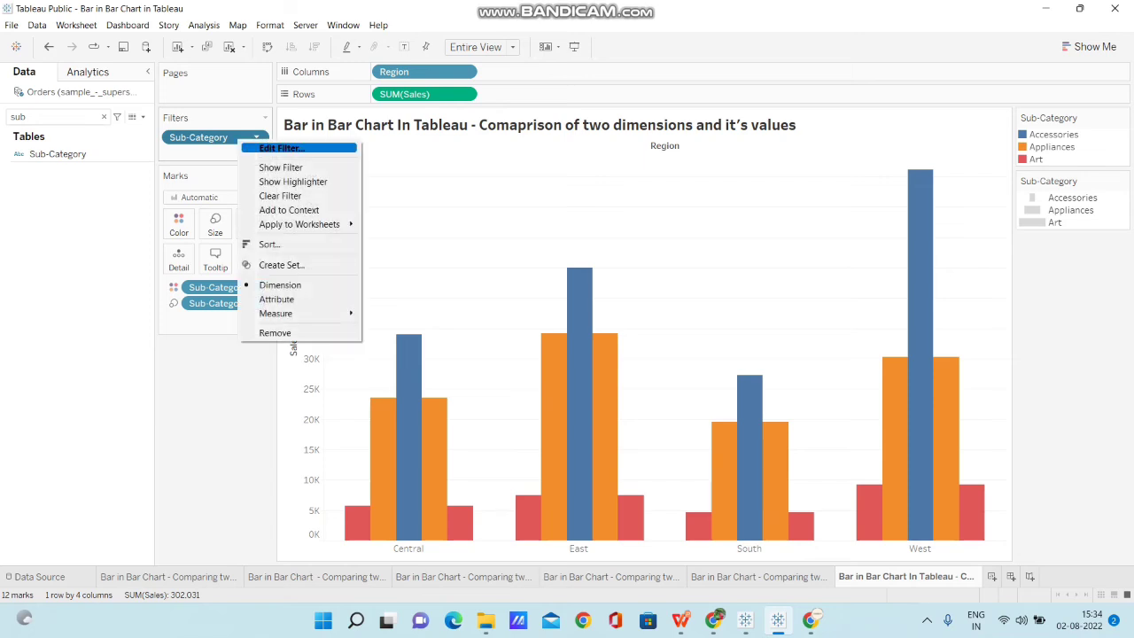
pyautogui.click(282, 148)
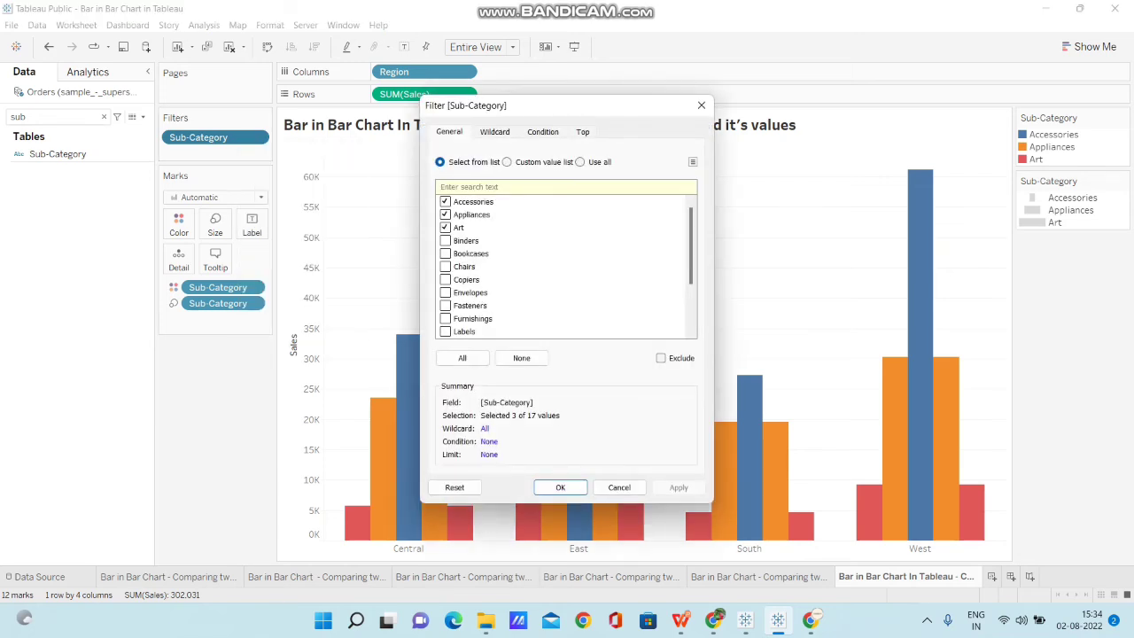
pyautogui.click(446, 241)
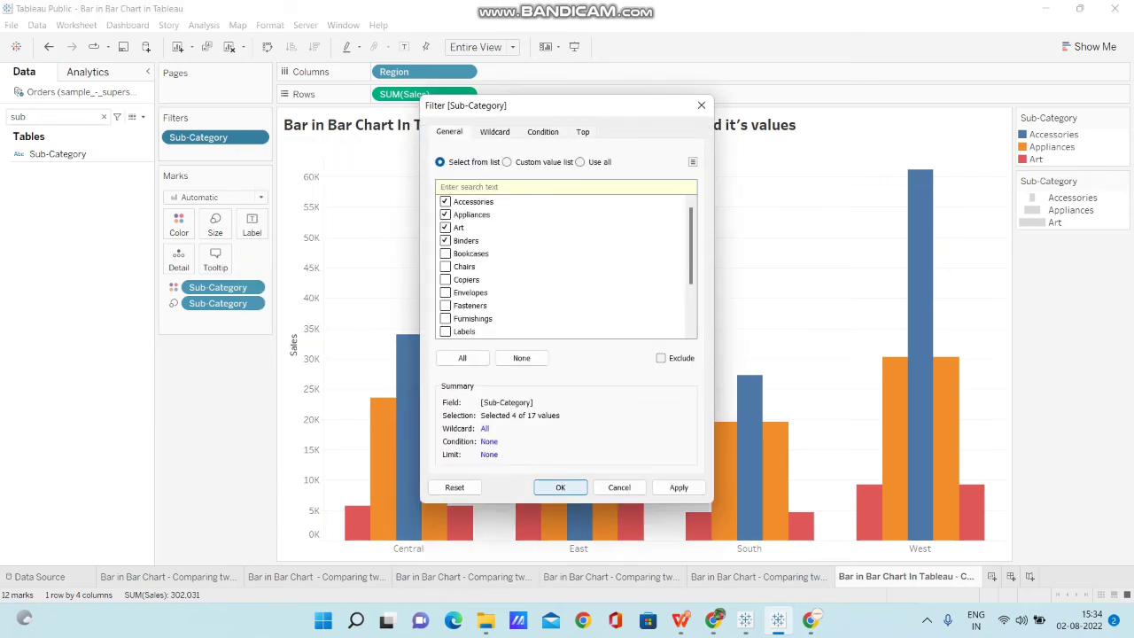
pyautogui.click(560, 487)
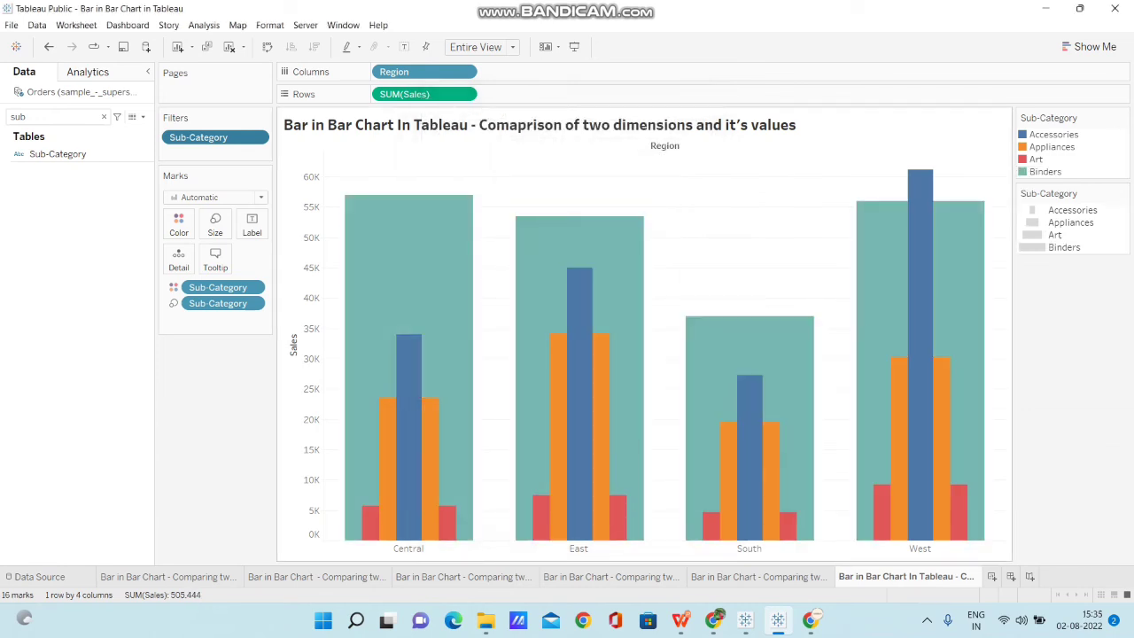
# - Compare the Sales details of the sub-category bars across the Central, East, South and West regions
pyautogui.moveTo(462, 227)
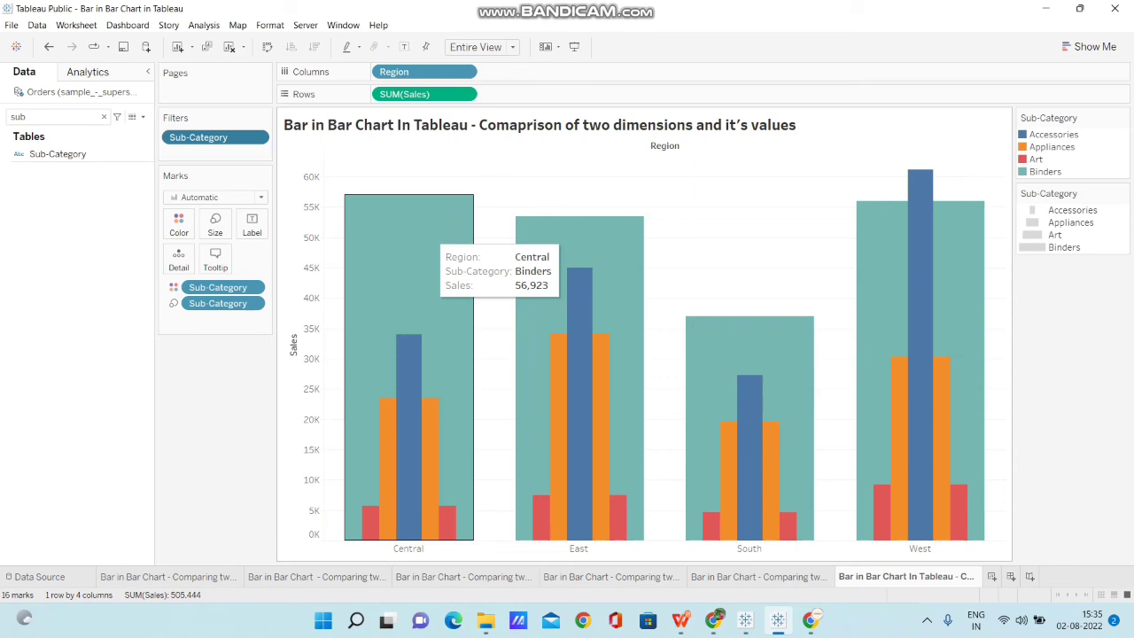
pyautogui.moveTo(409, 368)
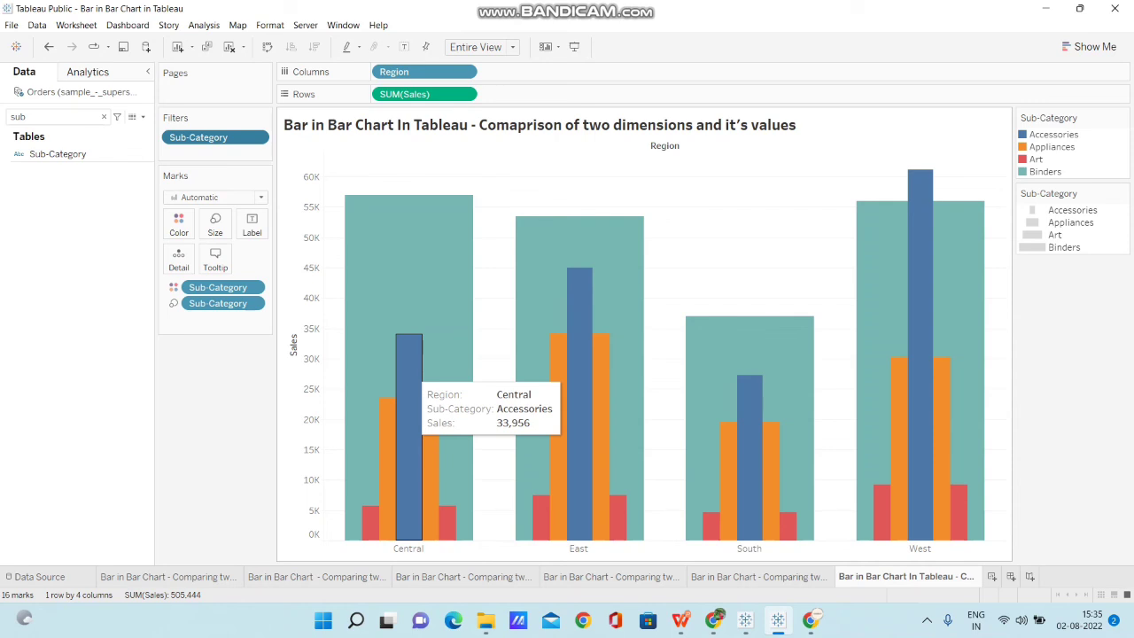
pyautogui.moveTo(556, 363)
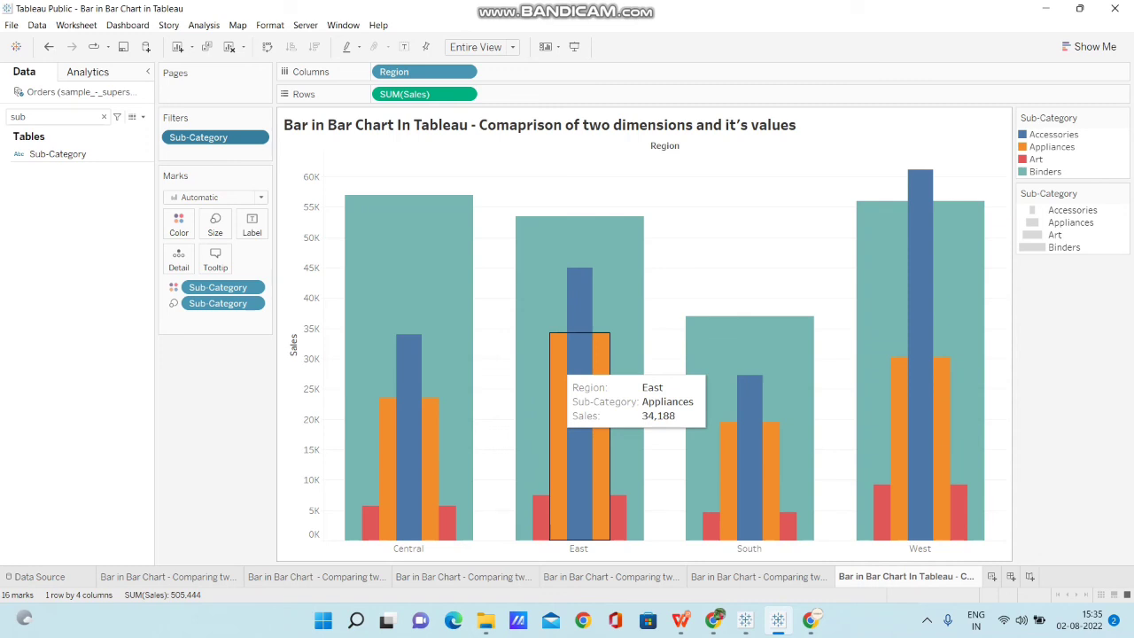
pyautogui.moveTo(712, 528)
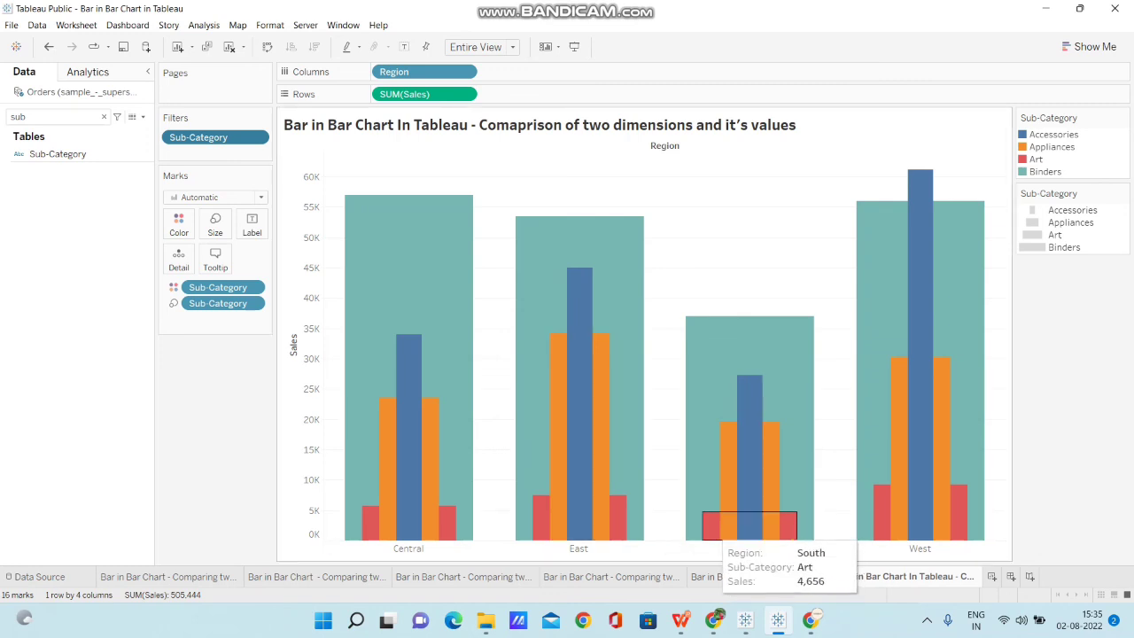
pyautogui.moveTo(885, 517)
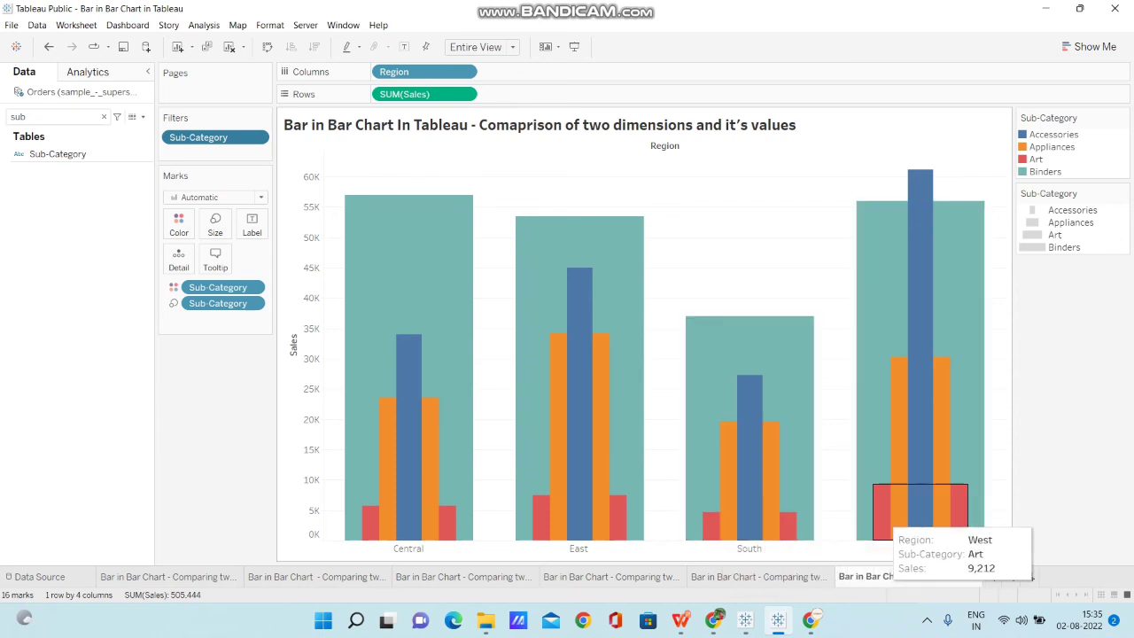